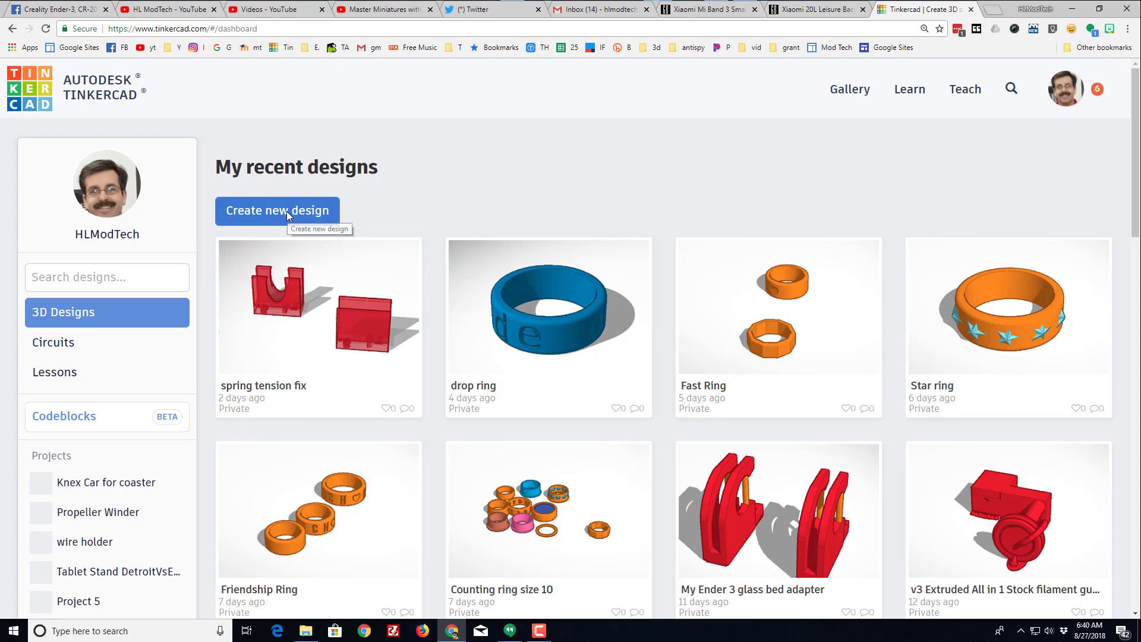
# Step: Create a new 3D design and rename it "slice and dice"
pyautogui.click(286, 212)
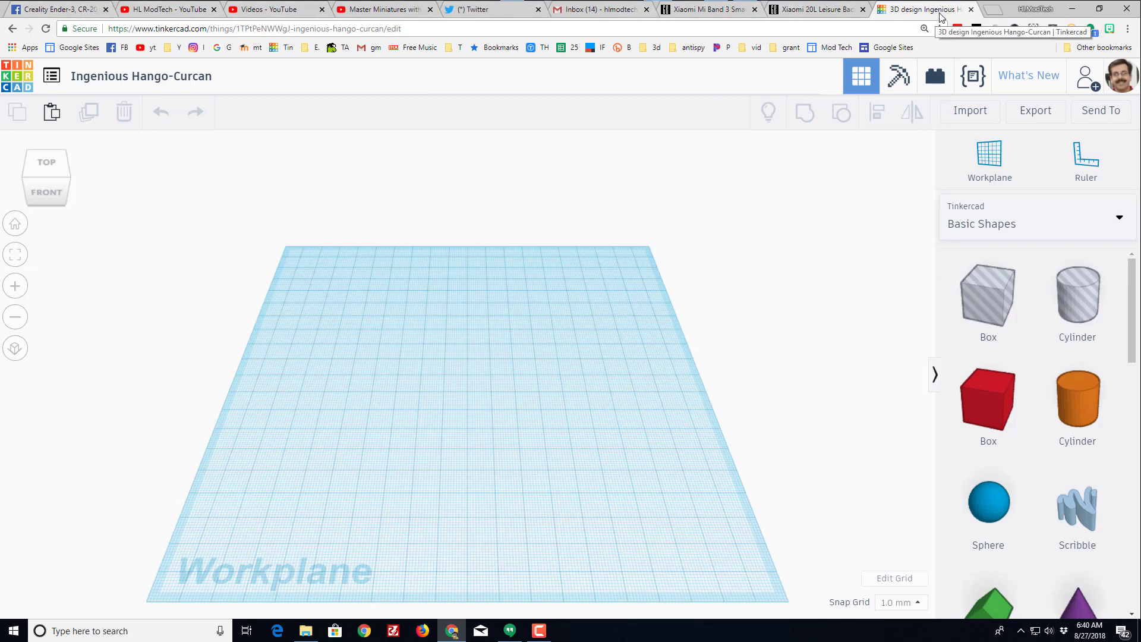
pyautogui.click(134, 82)
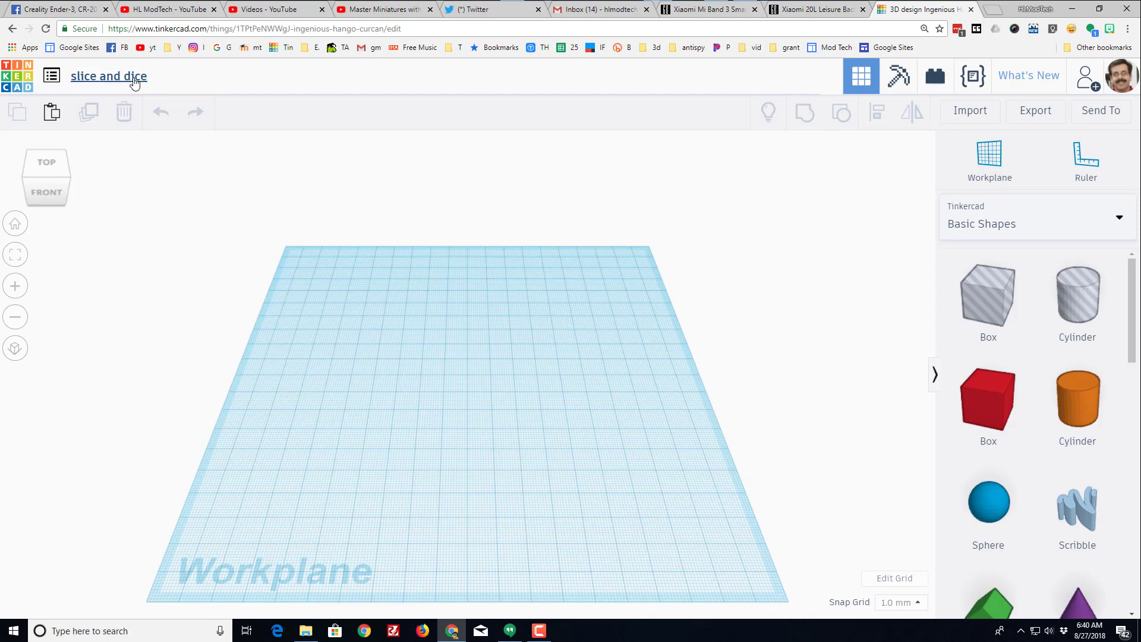
# Step: Import CubeGears2-3.stl from the Dropbox 3dmodeling folder at scale 100
pyautogui.click(971, 113)
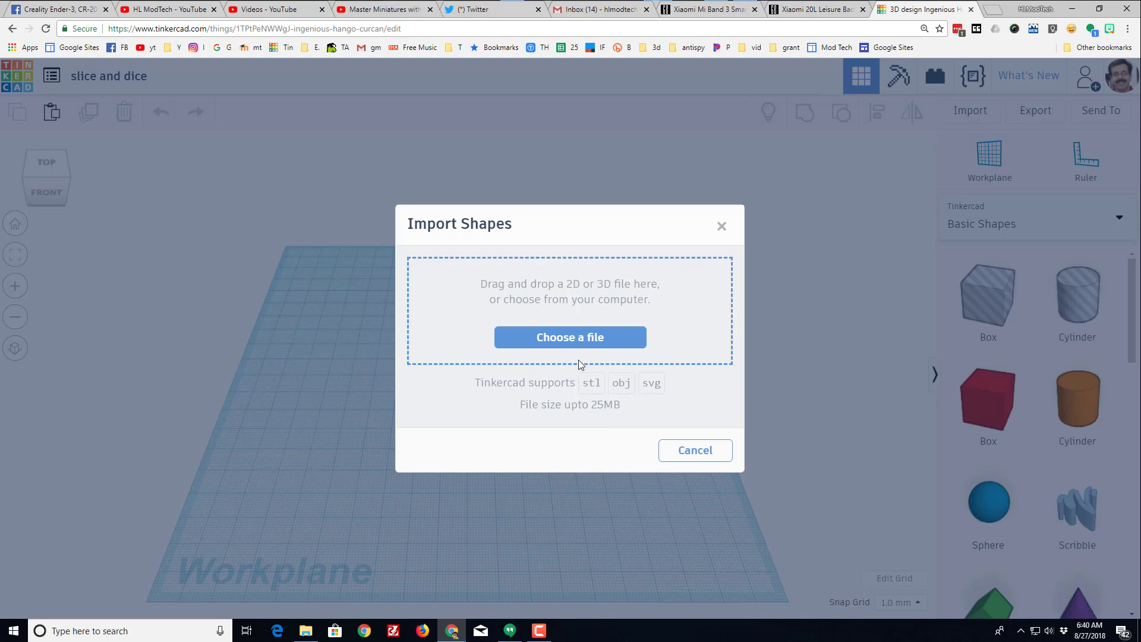
pyautogui.click(582, 344)
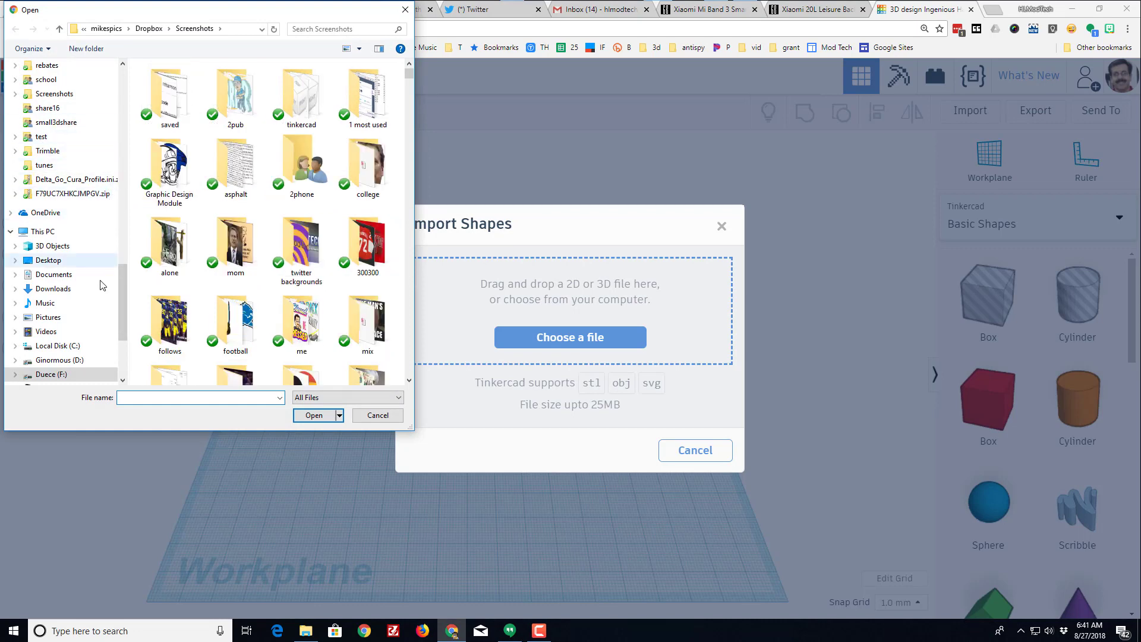
pyautogui.click(126, 117)
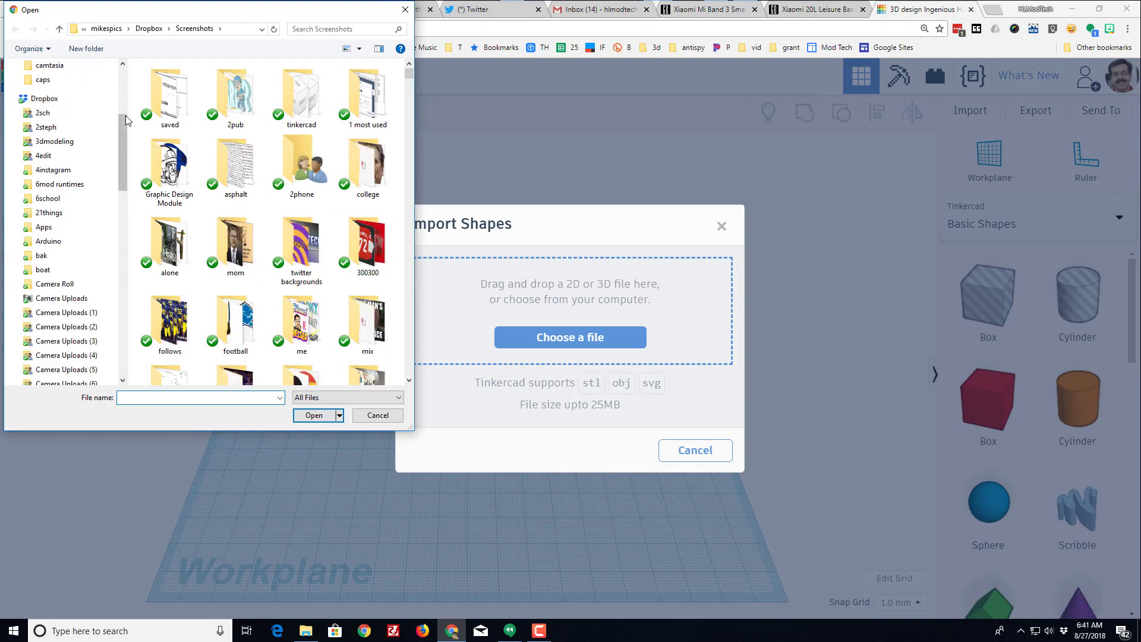
pyautogui.click(54, 142)
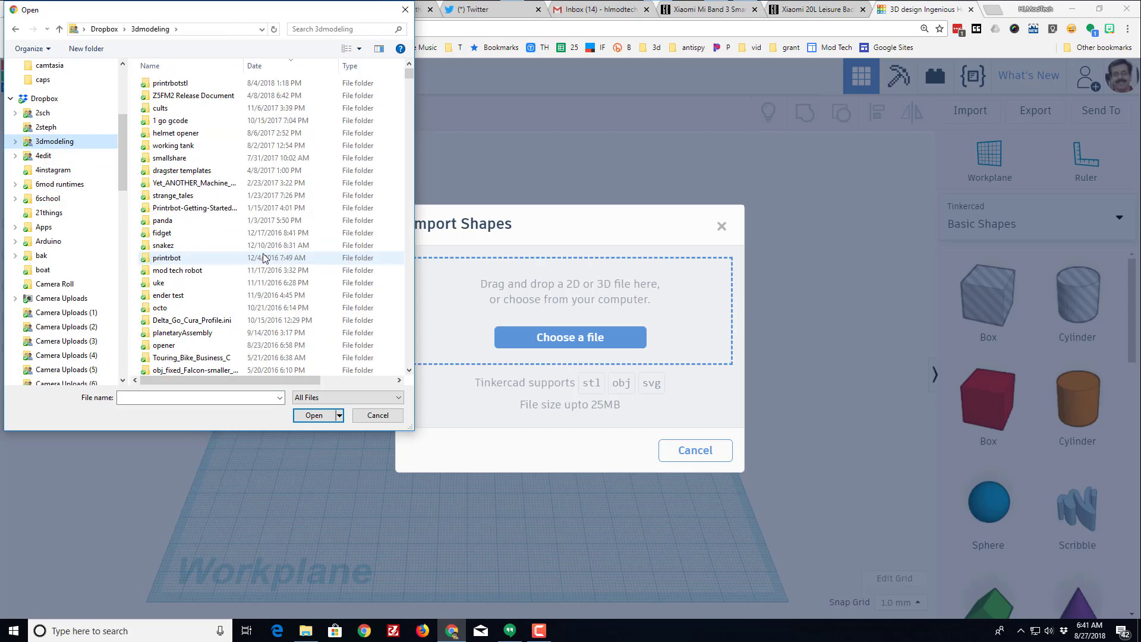
pyautogui.scroll(-5, 264, 257)
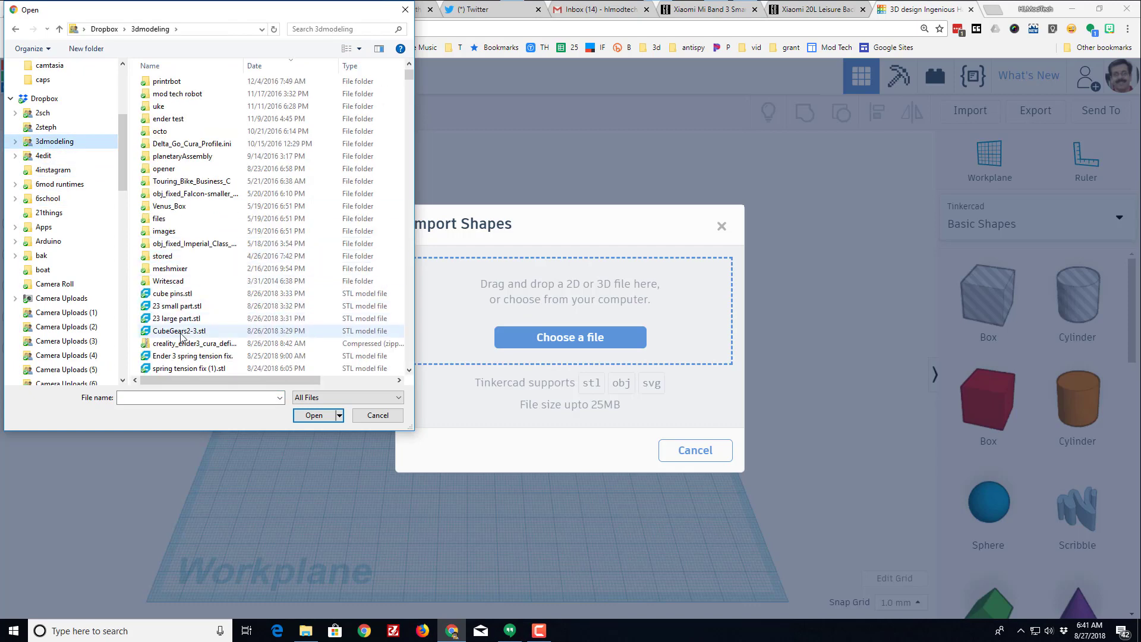
pyautogui.click(265, 330)
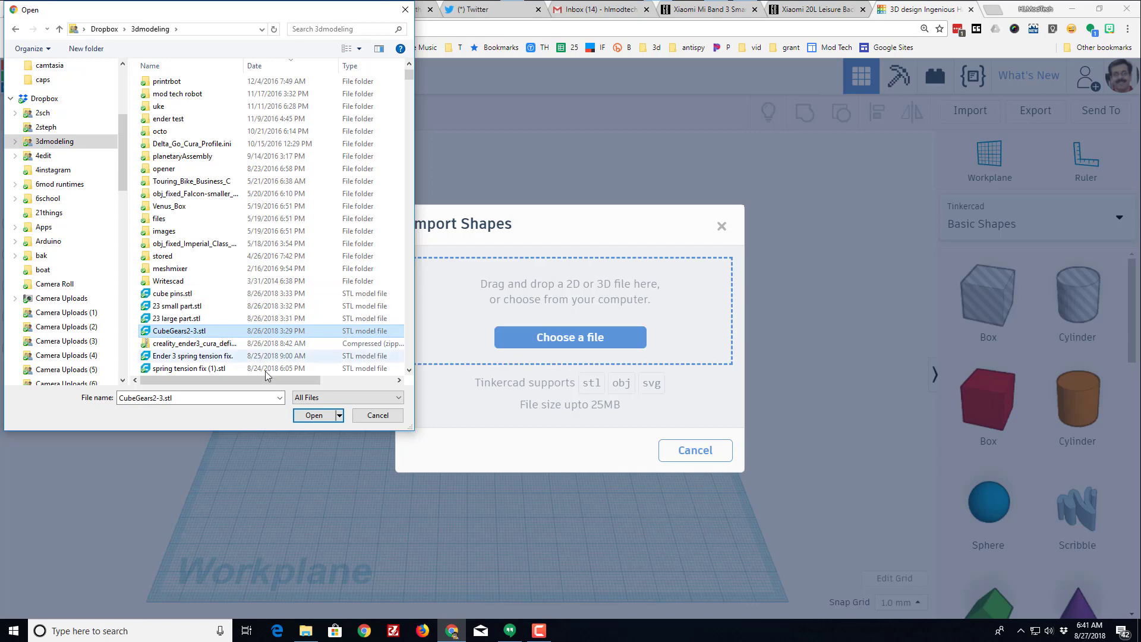
pyautogui.click(315, 415)
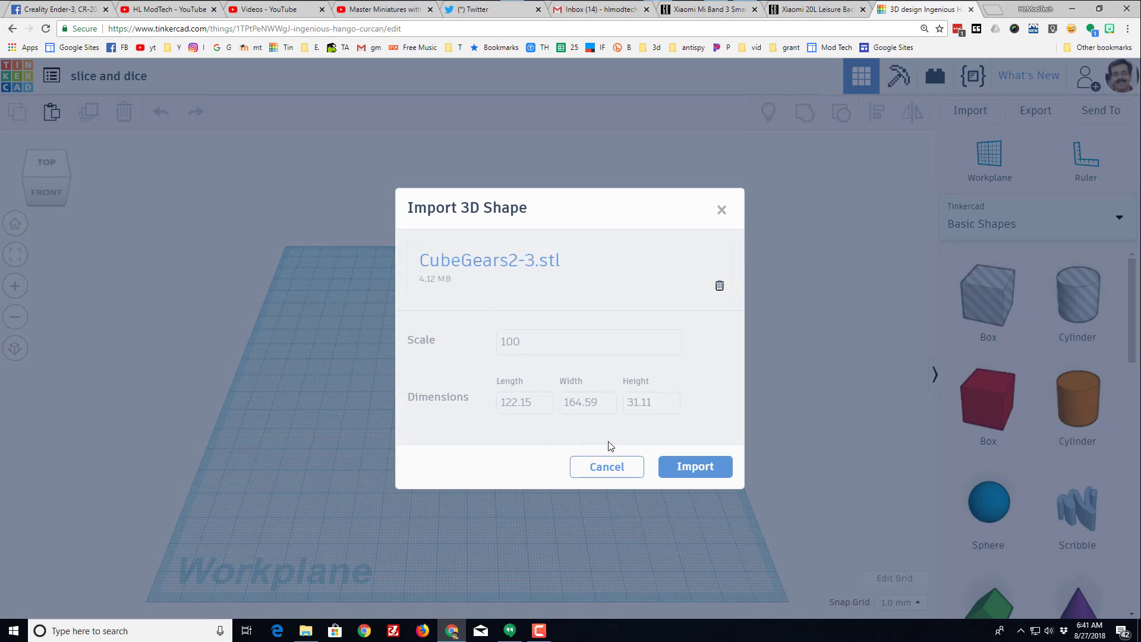
pyautogui.click(692, 469)
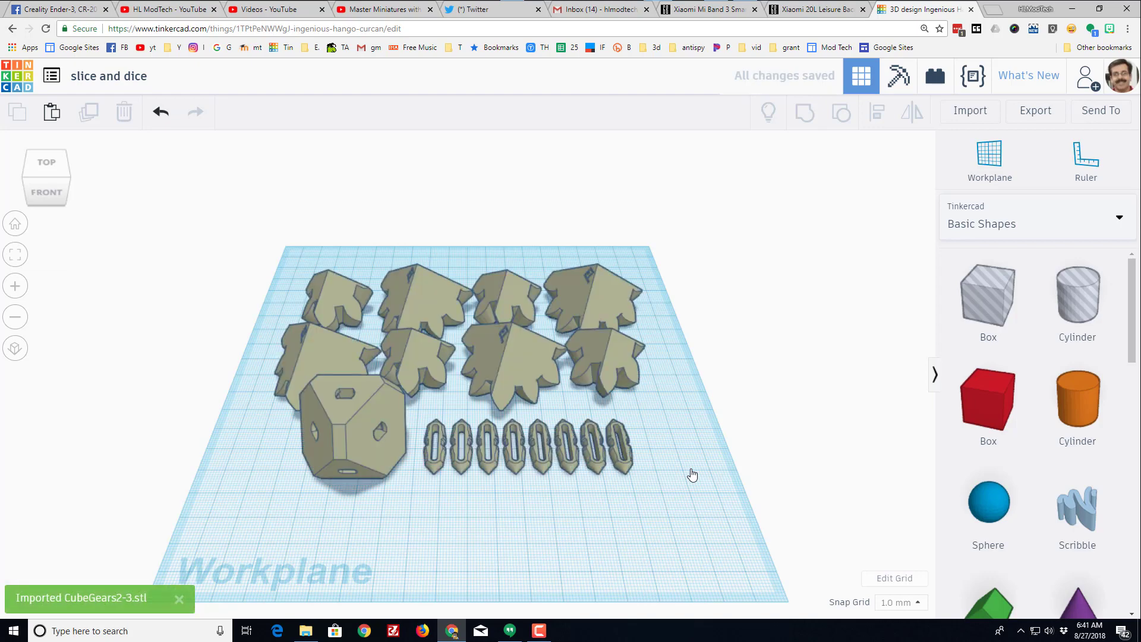
# Step: Place a hole box over the back row of gears and stretch it to 170 mm long
pyautogui.moveTo(397, 535); pyautogui.dragTo(489, 458, button='right')
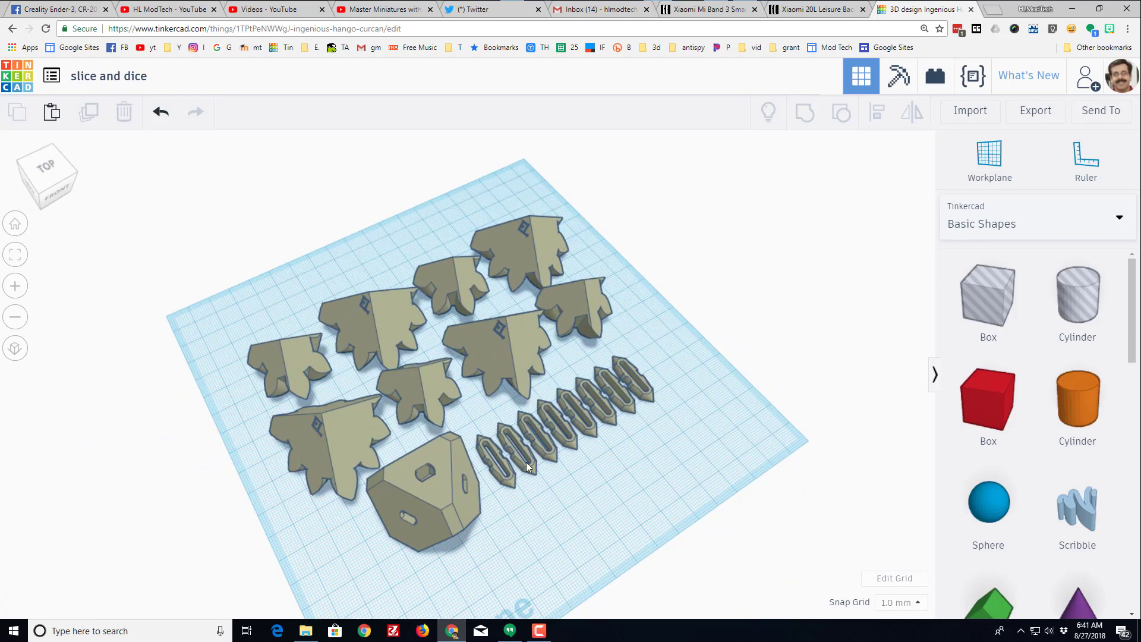
pyautogui.moveTo(550, 479); pyautogui.dragTo(608, 460, button='right')
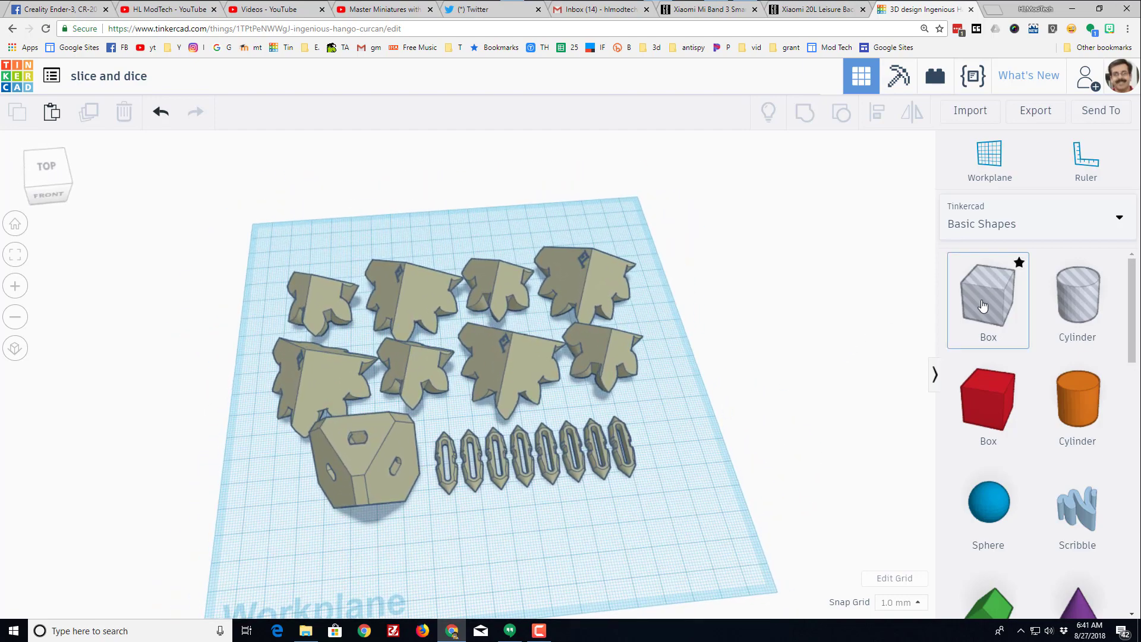
pyautogui.moveTo(984, 307); pyautogui.dragTo(276, 334)
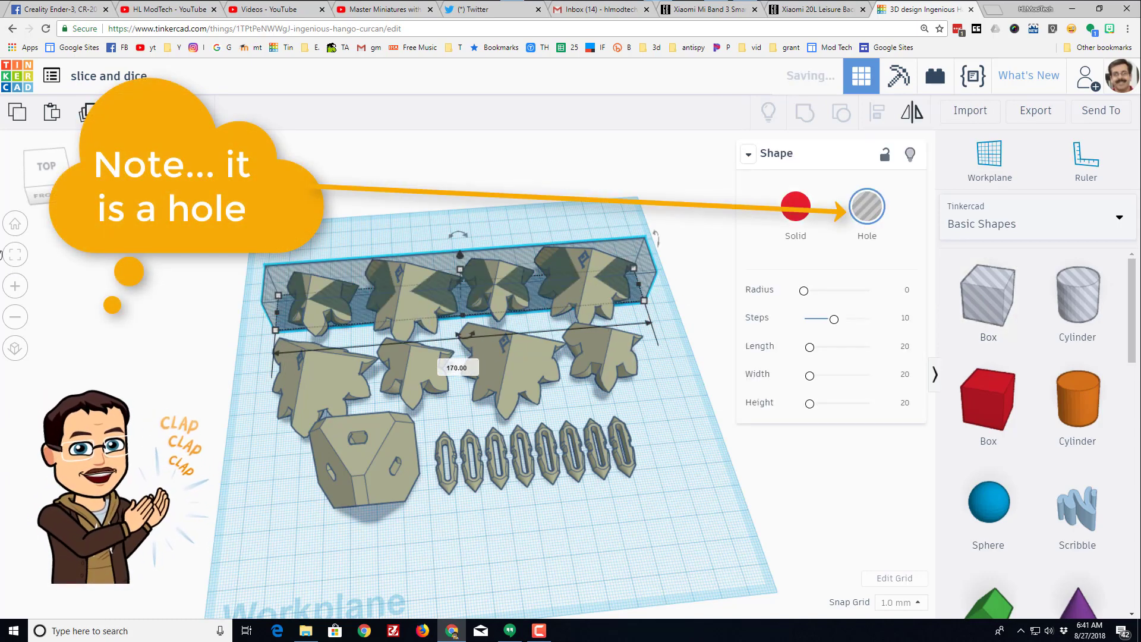
pyautogui.click(30, 190)
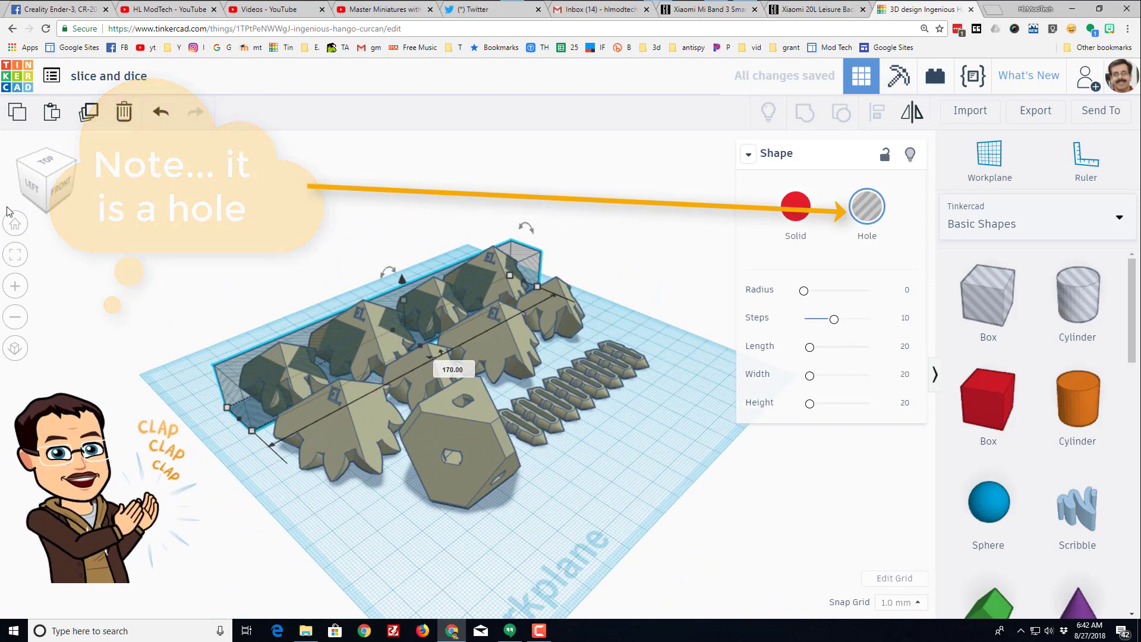
pyautogui.click(30, 190)
# Step: Size the hole box over the back row to about 38 mm wide and 34 mm high
pyautogui.moveTo(390, 431); pyautogui.dragTo(435, 443, button='right')
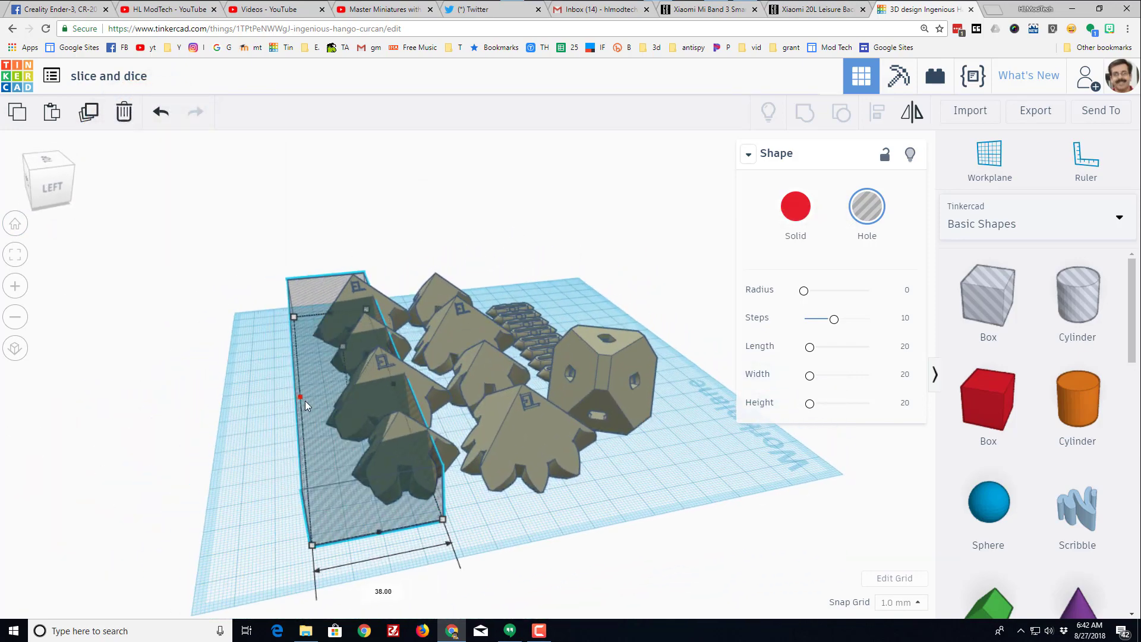
pyautogui.moveTo(305, 401); pyautogui.dragTo(357, 361, button='right')
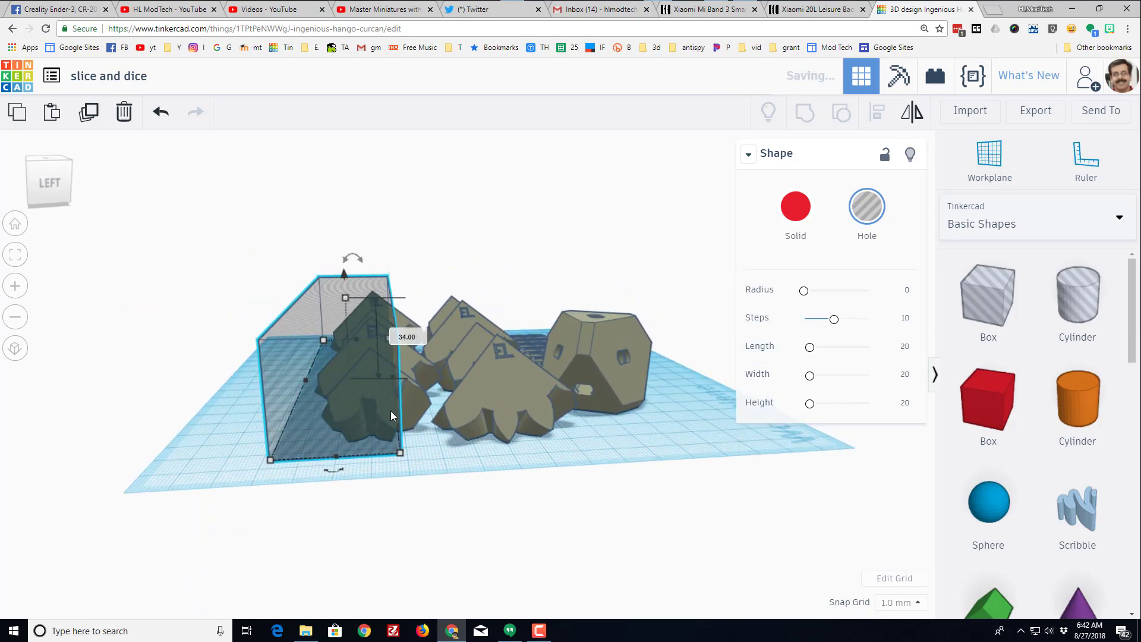
pyautogui.moveTo(391, 412); pyautogui.dragTo(386, 472, button='right')
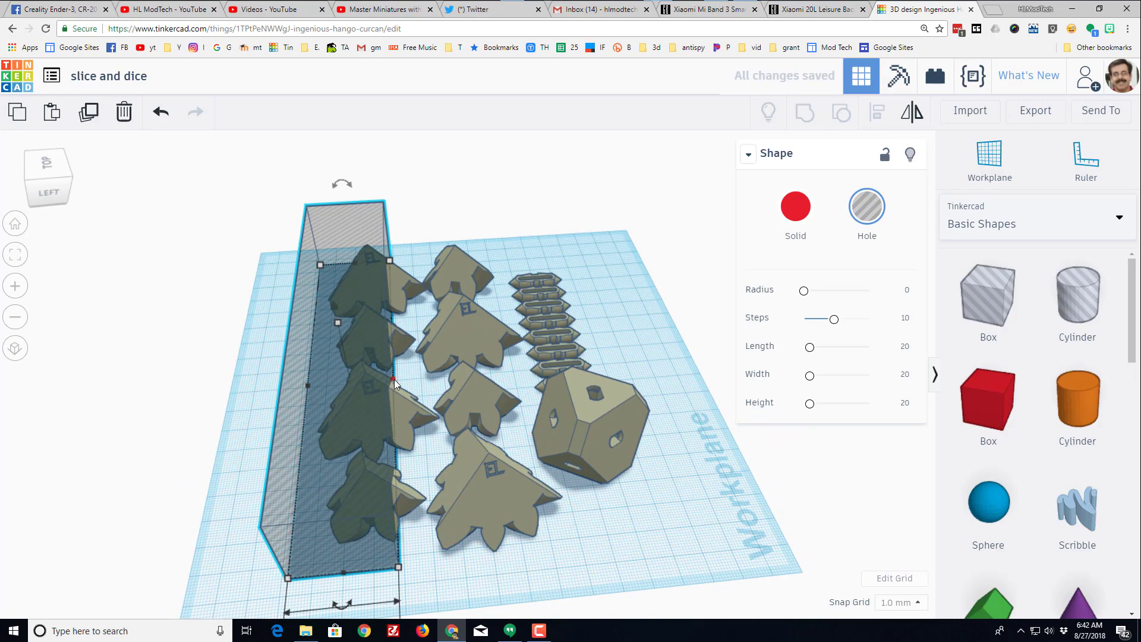
# Step: Try shortening the hole box, undo that resize, and widen the box slightly to cover more of the back row of gears
pyautogui.moveTo(397, 568); pyautogui.dragTo(398, 532)
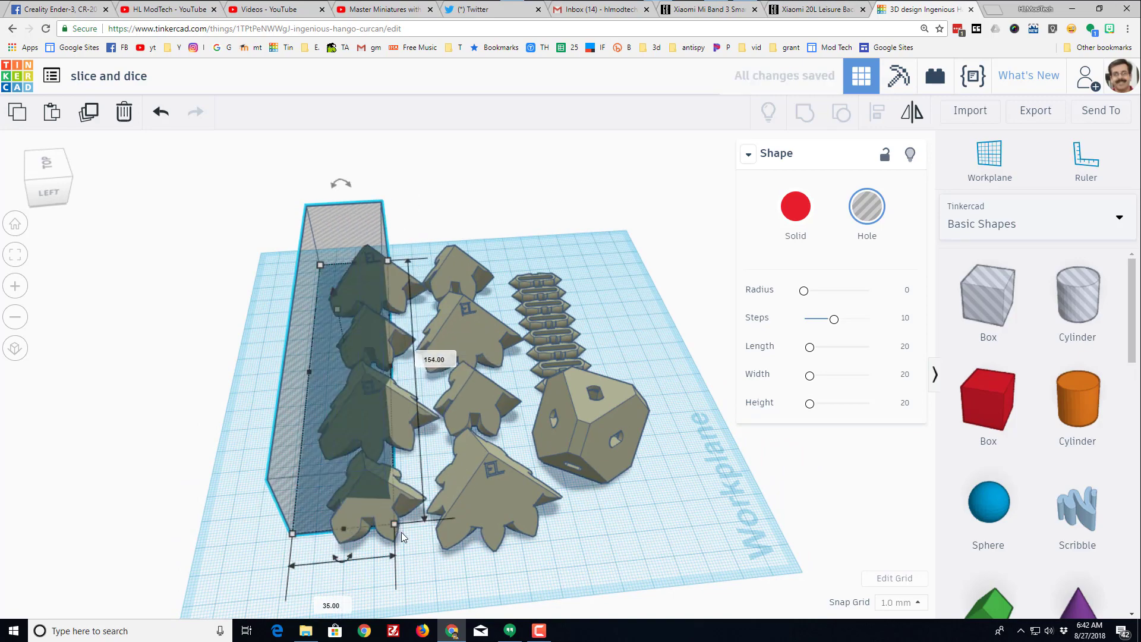
pyautogui.hotkey('ctrl', 'z')
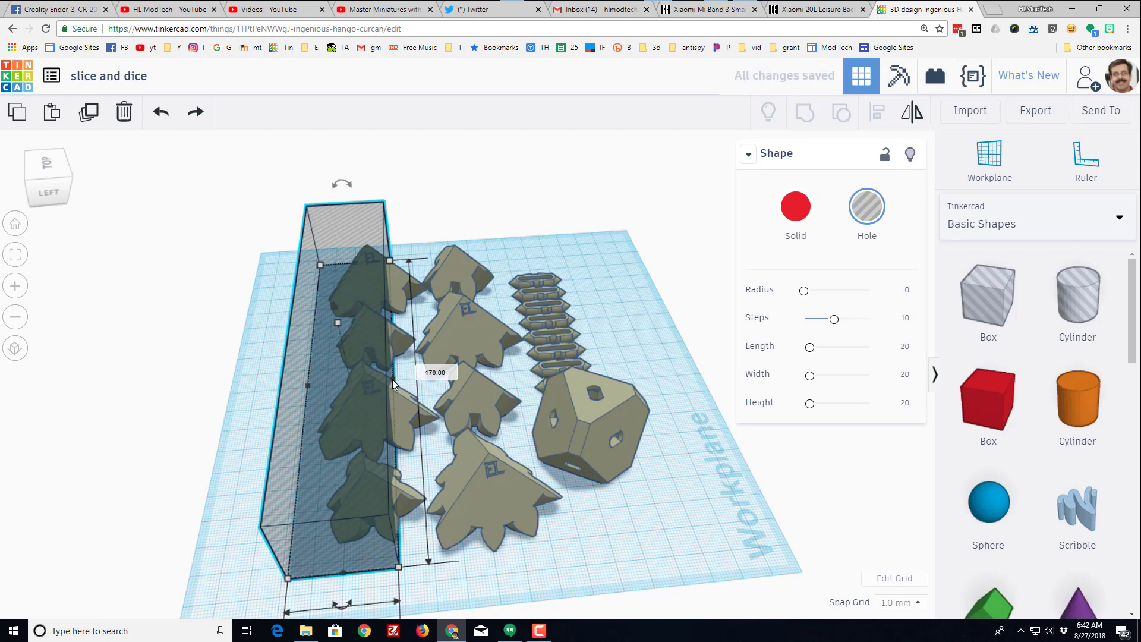
pyautogui.moveTo(395, 381)
pyautogui.mouseDown()
pyautogui.moveTo(452, 389)
pyautogui.moveTo(410, 398)
pyautogui.mouseUp()
pyautogui.moveTo(410, 411); pyautogui.dragTo(363, 480, button='right')
pyautogui.scroll(-3, 362, 476)
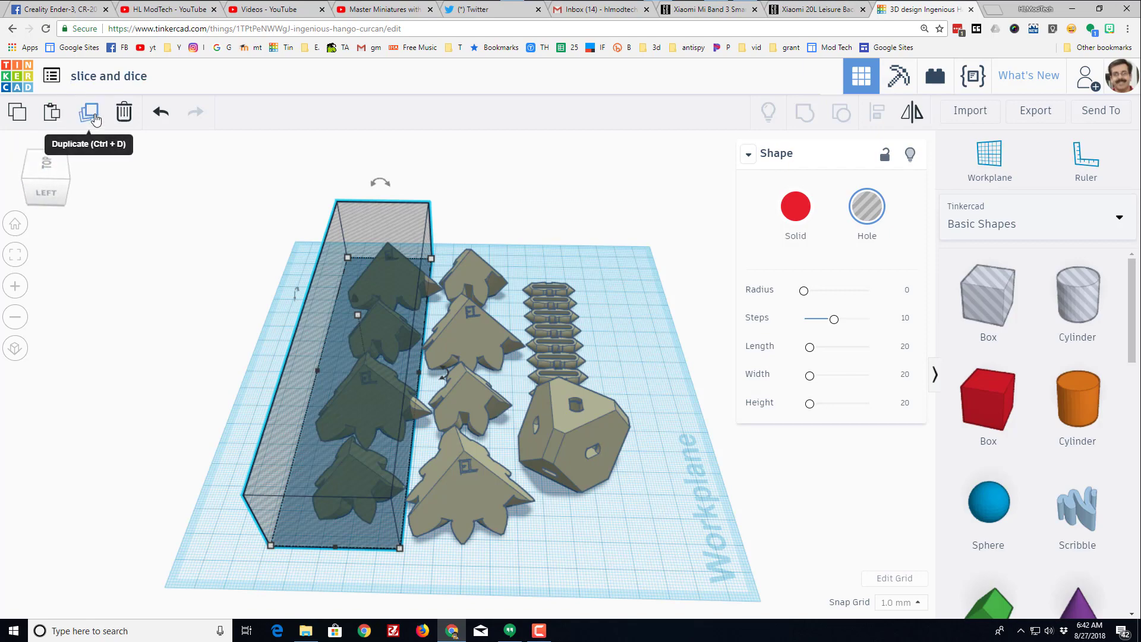
# Step: Duplicate the hole box and move the copy over the second row of gears
pyautogui.click(89, 118)
pyautogui.moveTo(360, 302); pyautogui.dragTo(465, 448)
pyautogui.moveTo(465, 448); pyautogui.dragTo(308, 457, button='right')
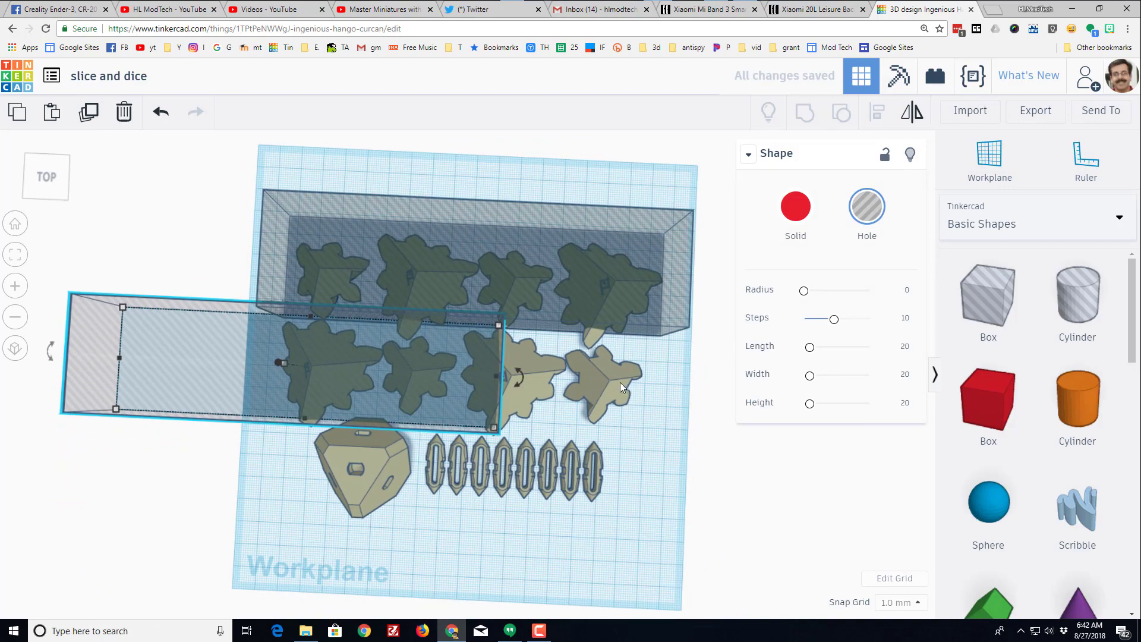
# Step: Shorten the copied hole box and adjust its end so it covers three gears of the second row
pyautogui.moveTo(105, 365); pyautogui.dragTo(274, 358)
pyautogui.moveTo(275, 359); pyautogui.dragTo(527, 409, button='right')
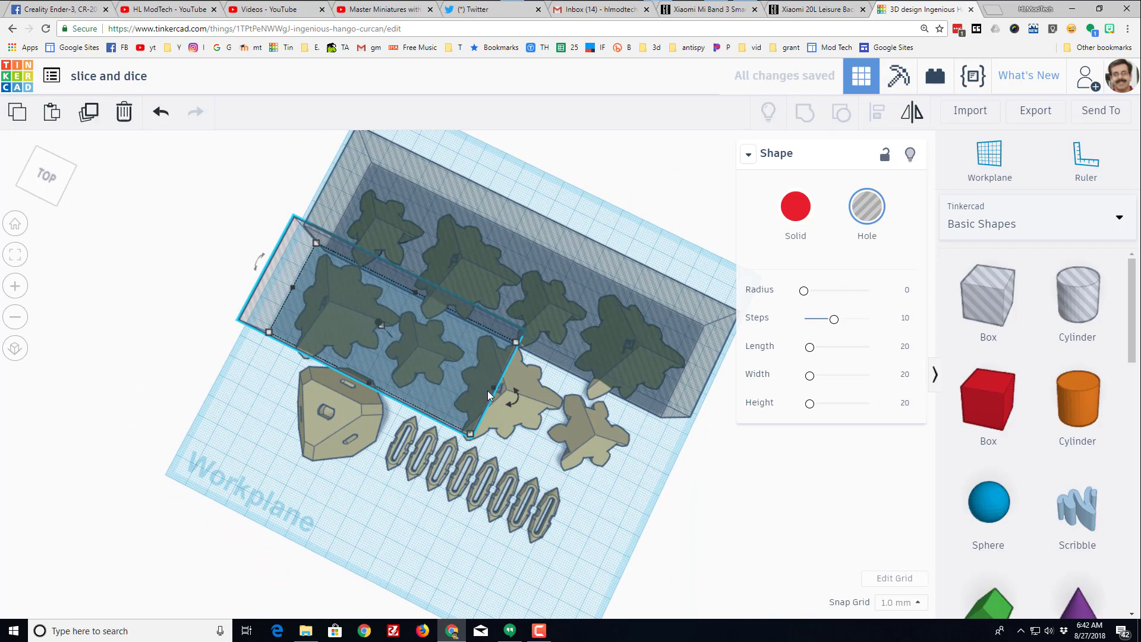
pyautogui.moveTo(487, 391); pyautogui.dragTo(554, 407)
pyautogui.moveTo(554, 407); pyautogui.dragTo(508, 397, button='right')
pyautogui.scroll(3, 507, 400)
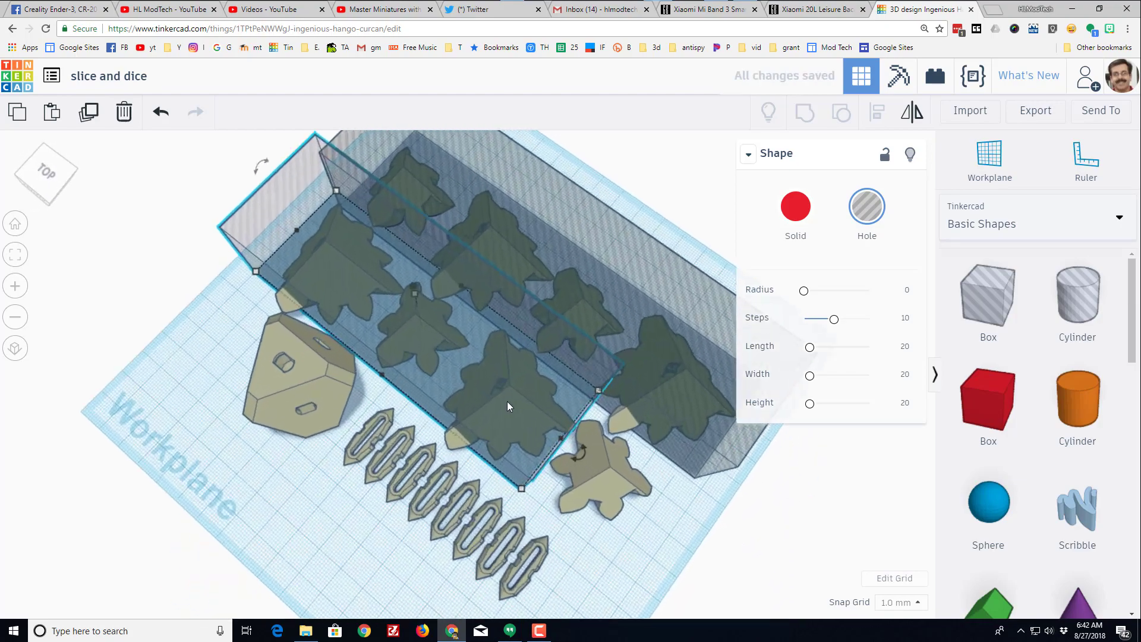
# Step: Shorten the first hole box to about 128 mm so the small gear at the row's end is left uncovered
pyautogui.scroll(-5, 507, 403)
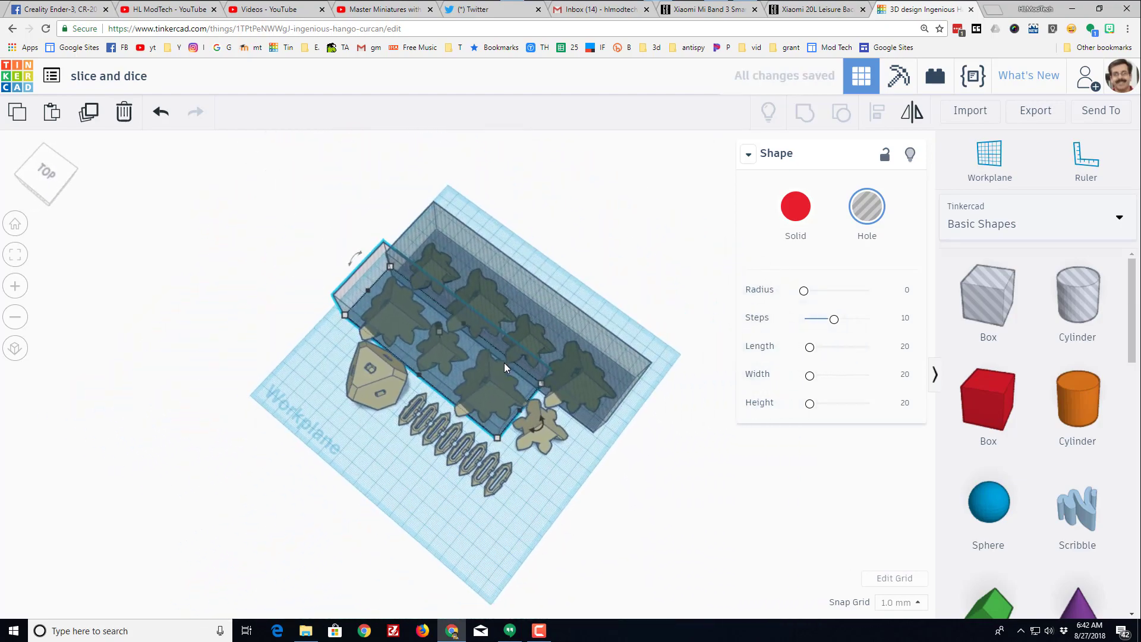
pyautogui.moveTo(504, 362); pyautogui.dragTo(369, 256, button='right')
pyautogui.scroll(3, 415, 269)
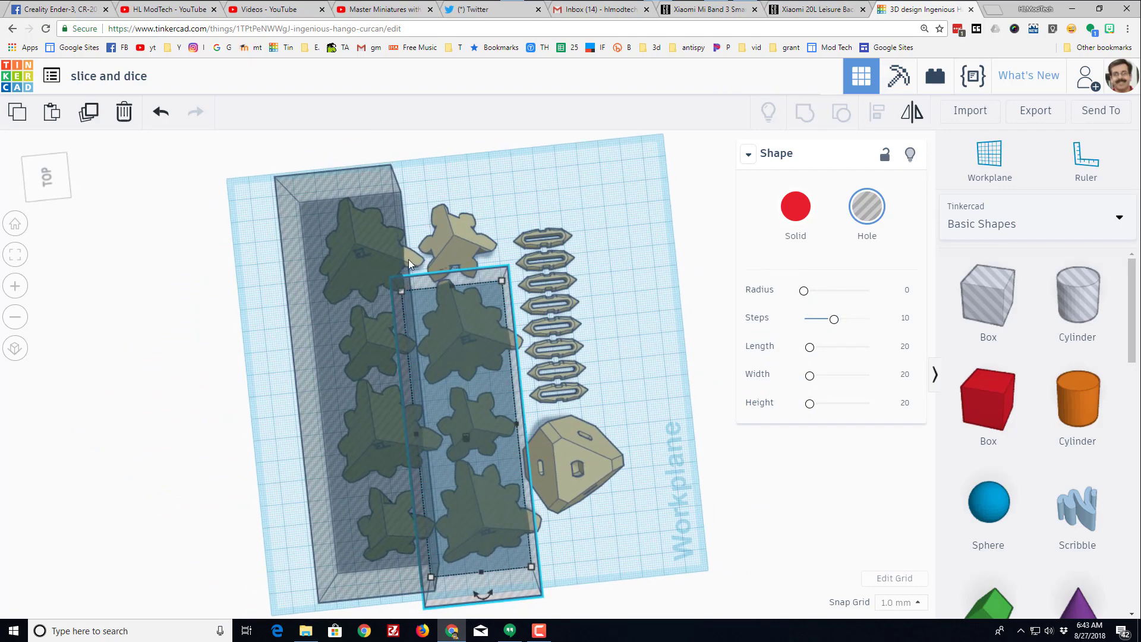
pyautogui.moveTo(409, 330); pyautogui.dragTo(377, 547, button='right')
pyautogui.moveTo(390, 563); pyautogui.dragTo(375, 464)
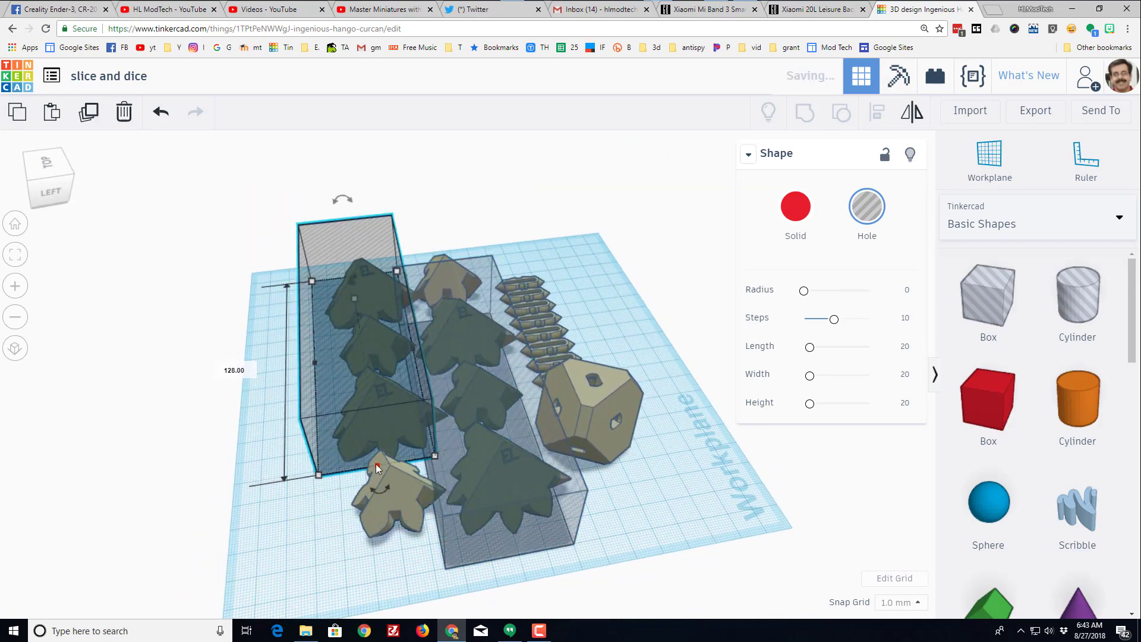
pyautogui.moveTo(375, 464); pyautogui.dragTo(418, 497, button='right')
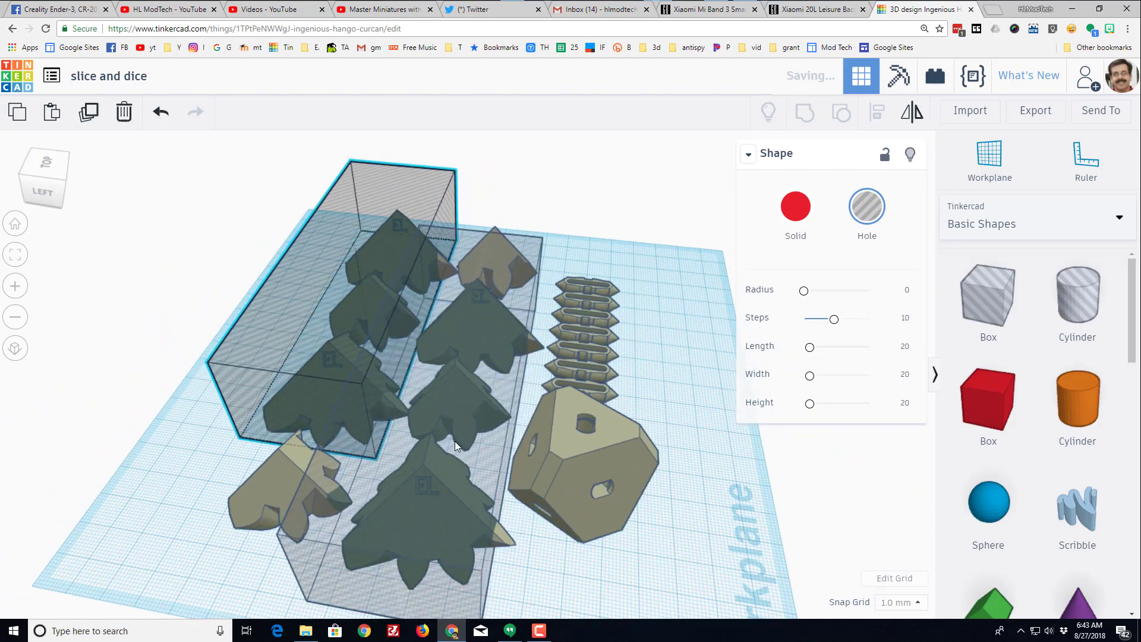
# Step: Shift the second hole box slightly away from the uncovered small gear
pyautogui.click(403, 422)
pyautogui.moveTo(372, 467); pyautogui.dragTo(440, 451, button='right')
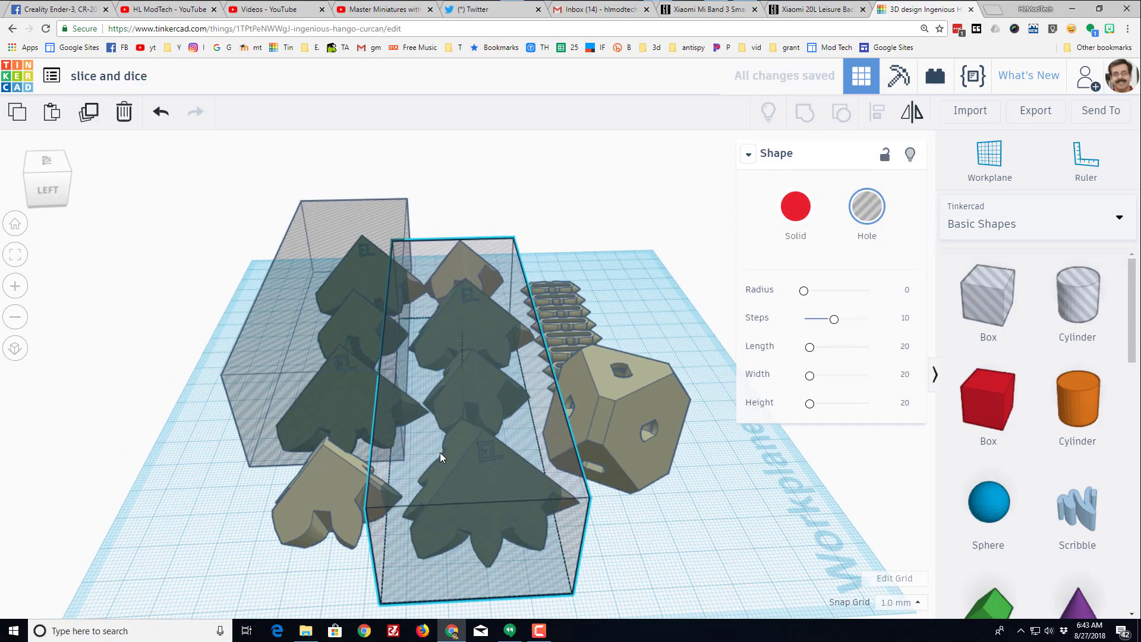
pyautogui.moveTo(440, 452); pyautogui.dragTo(459, 451)
pyautogui.moveTo(459, 452); pyautogui.dragTo(412, 544, button='right')
# Step: Widen both hole boxes so that together they cover the remaining gears, the connector pins and the central cube body
pyautogui.click(380, 318)
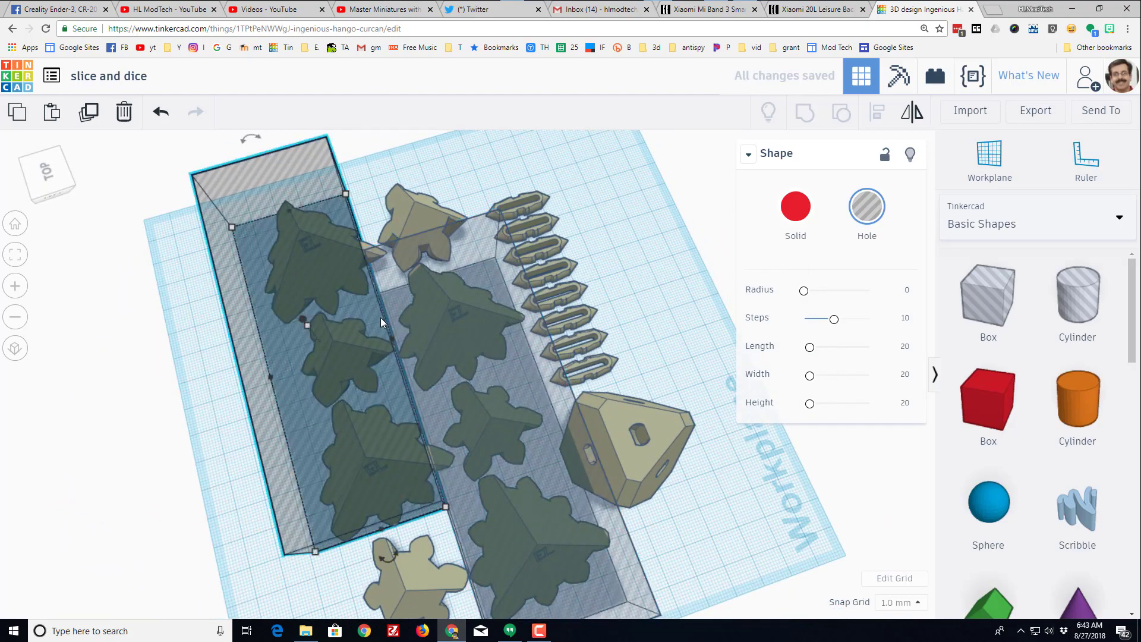
pyautogui.moveTo(397, 340); pyautogui.dragTo(608, 308)
pyautogui.moveTo(608, 307); pyautogui.dragTo(514, 422, button='right')
pyautogui.moveTo(496, 447); pyautogui.dragTo(590, 486)
pyautogui.moveTo(590, 487); pyautogui.dragTo(618, 410, button='right')
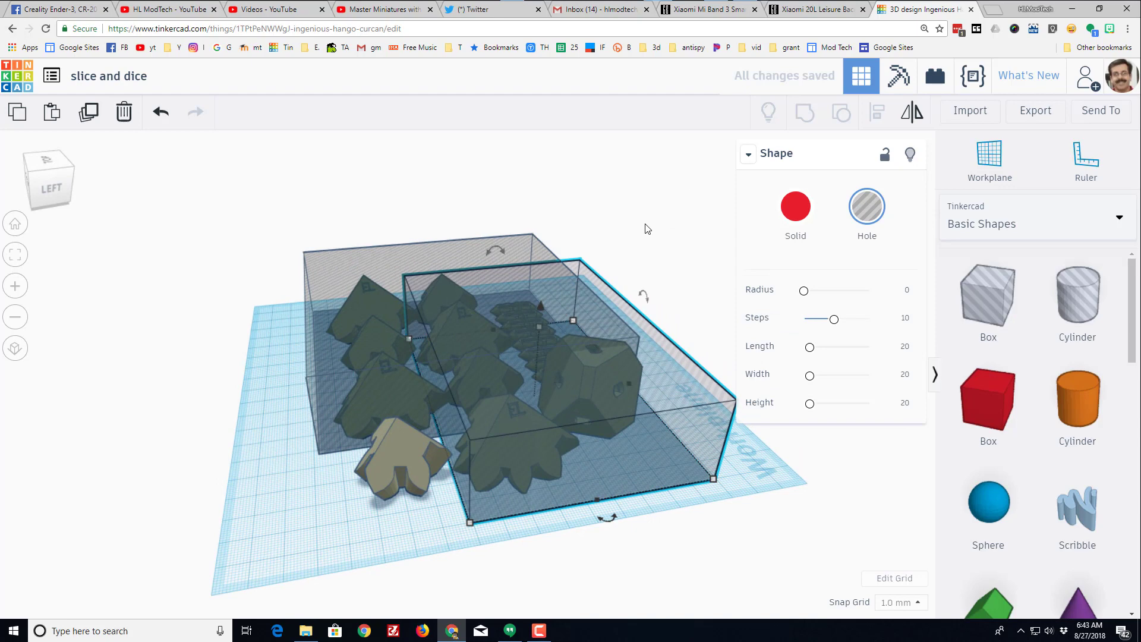
# Step: Try grouping all the shapes to cut away everything except the uncovered small gear, and ungroup them
pyautogui.moveTo(640, 494); pyautogui.dragTo(705, 520)
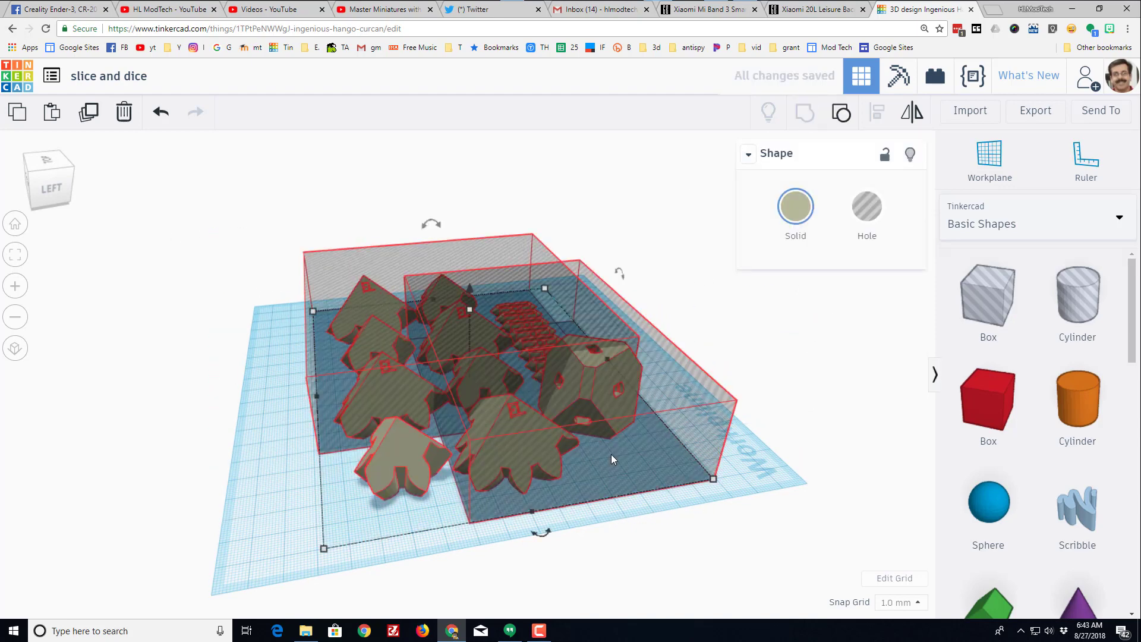
pyautogui.moveTo(612, 482); pyautogui.dragTo(380, 484, button='right')
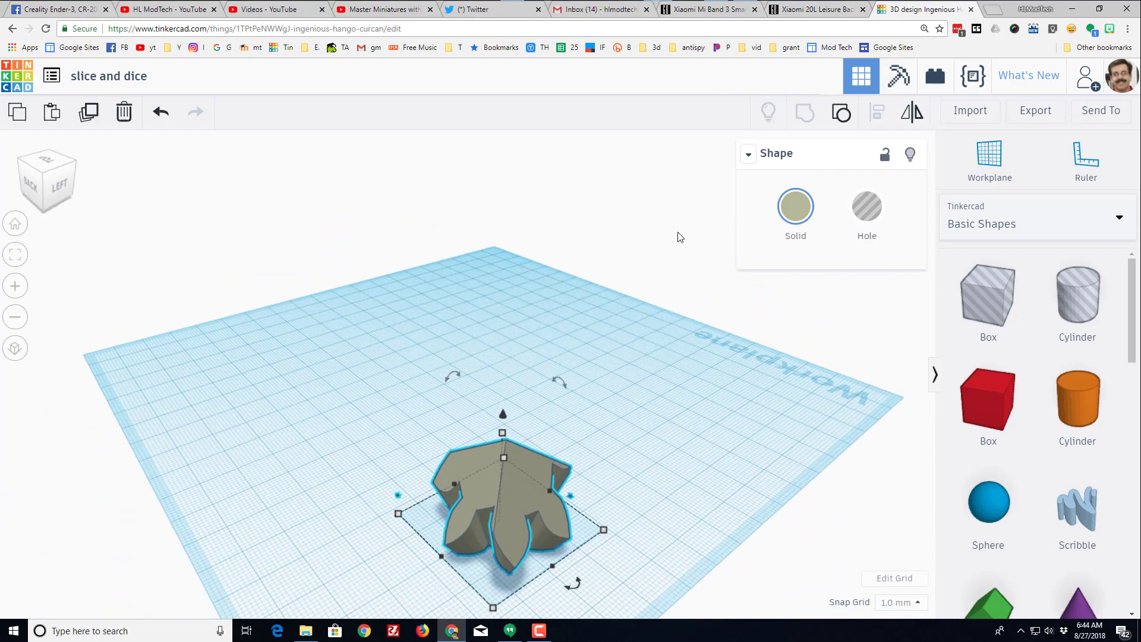
pyautogui.click(838, 115)
# Step: Set the snap grid to 0.25 mm and extend the hole box over the large front gear toward the uncovered small gear, to about 130 mm
pyautogui.moveTo(514, 415); pyautogui.dragTo(569, 515, button='right')
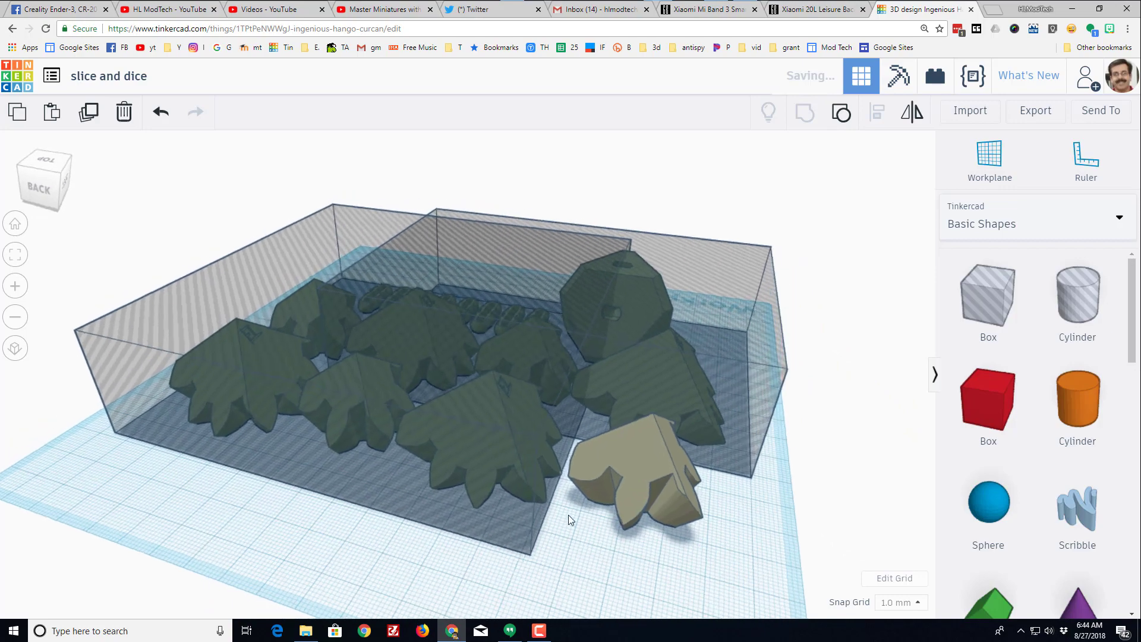
pyautogui.scroll(5, 568, 516)
pyautogui.click(579, 494)
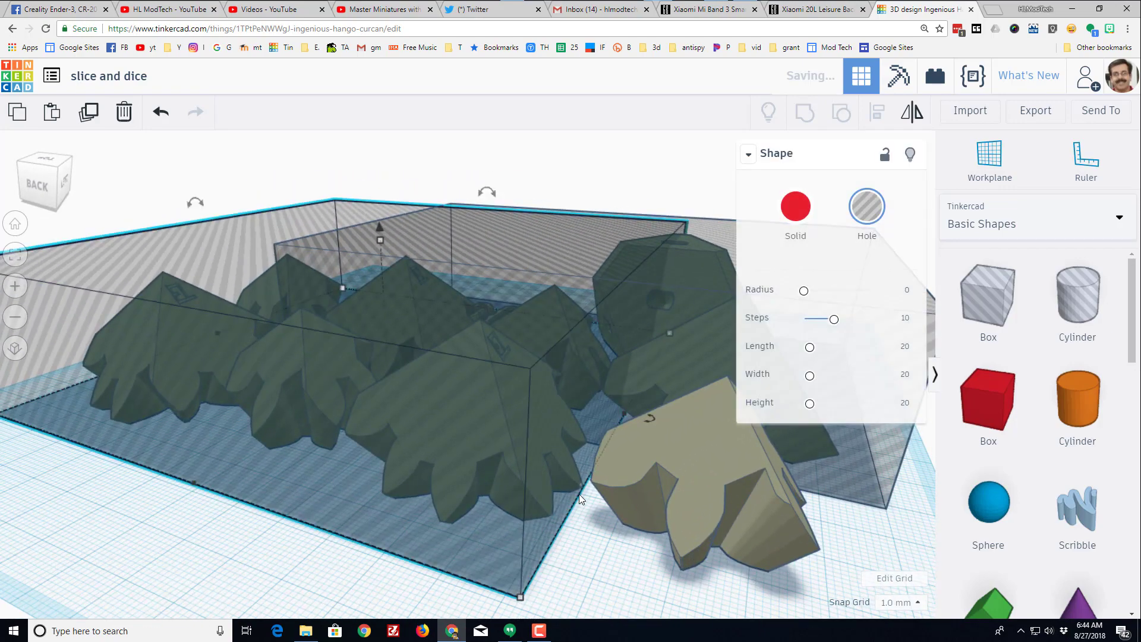
pyautogui.moveTo(579, 483); pyautogui.dragTo(557, 524, button='right')
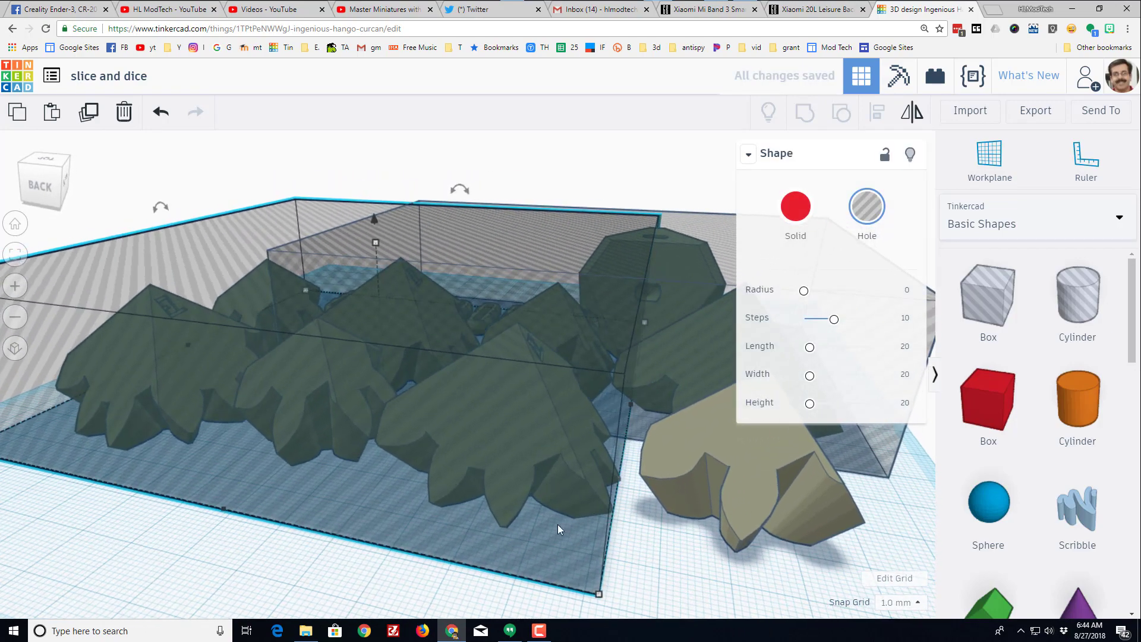
pyautogui.click(632, 560)
pyautogui.click(579, 551)
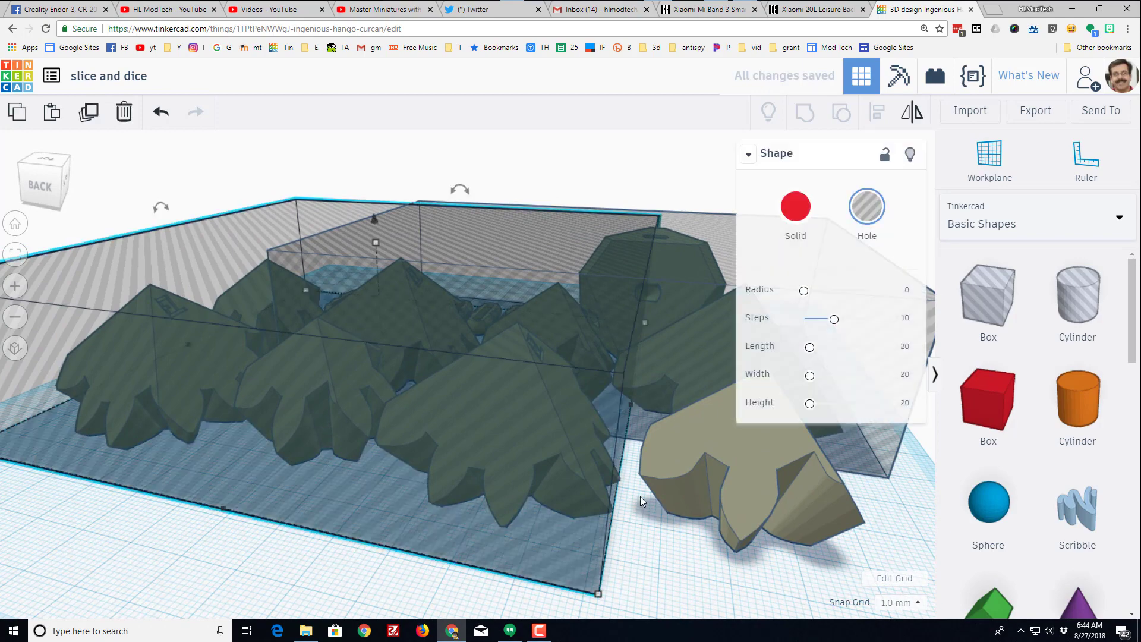
pyautogui.moveTo(637, 406); pyautogui.dragTo(644, 407)
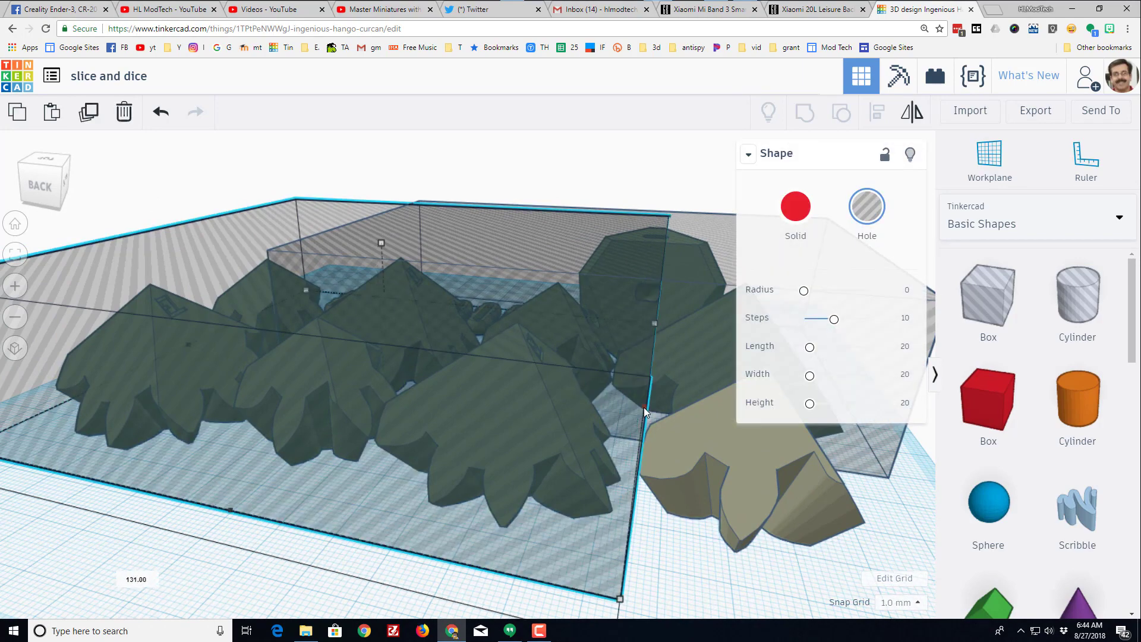
pyautogui.click(898, 602)
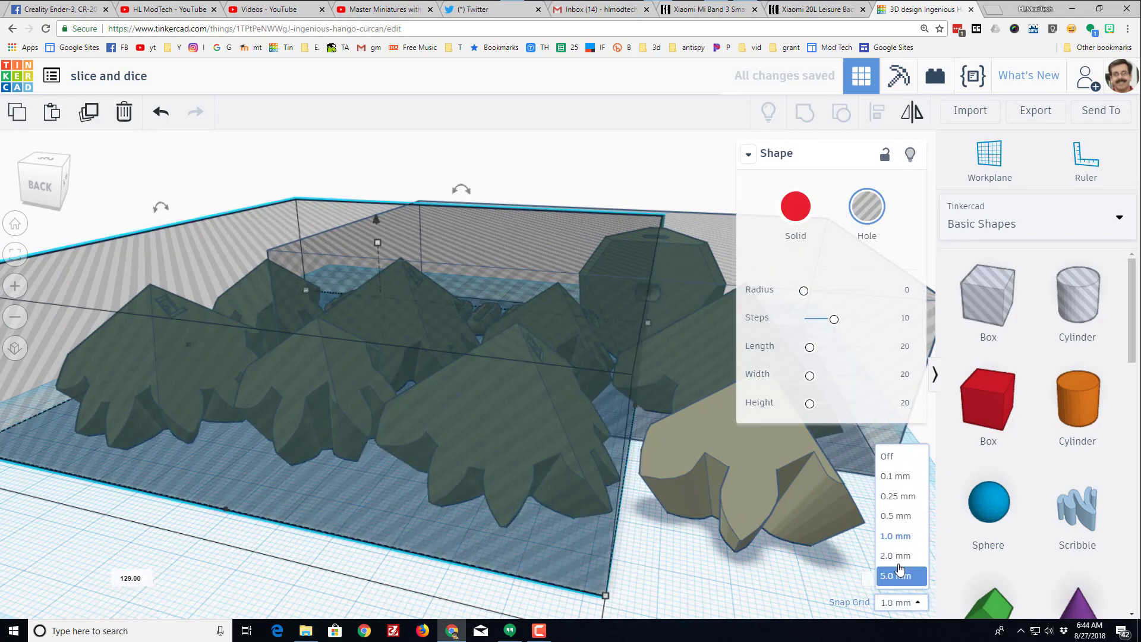
pyautogui.click(899, 496)
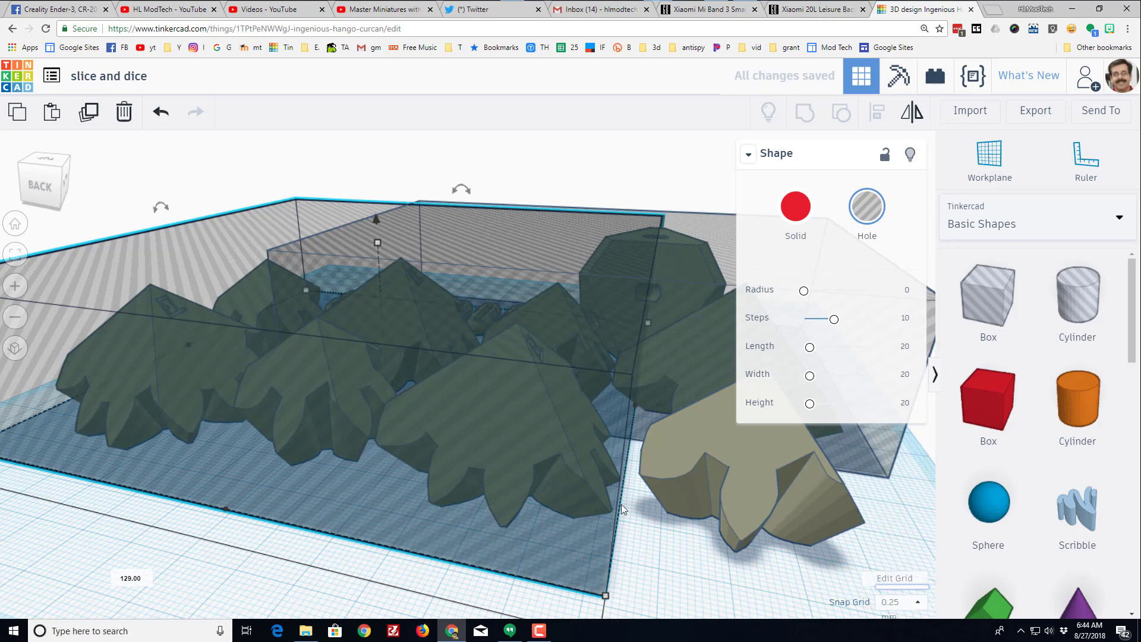
pyautogui.moveTo(636, 405); pyautogui.dragTo(641, 409)
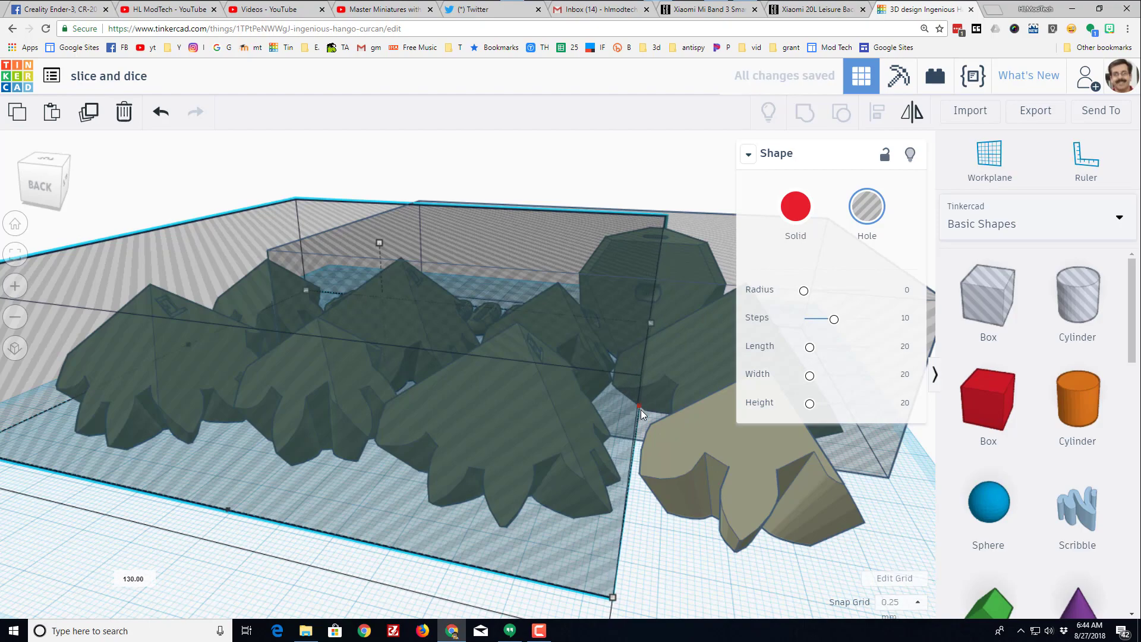
# Step: Nudge the same hole box's edge slightly closer to the small gear so it fully encloses the neighbouring large gear's teeth
pyautogui.moveTo(640, 409); pyautogui.dragTo(442, 520, button='right')
pyautogui.click(467, 557)
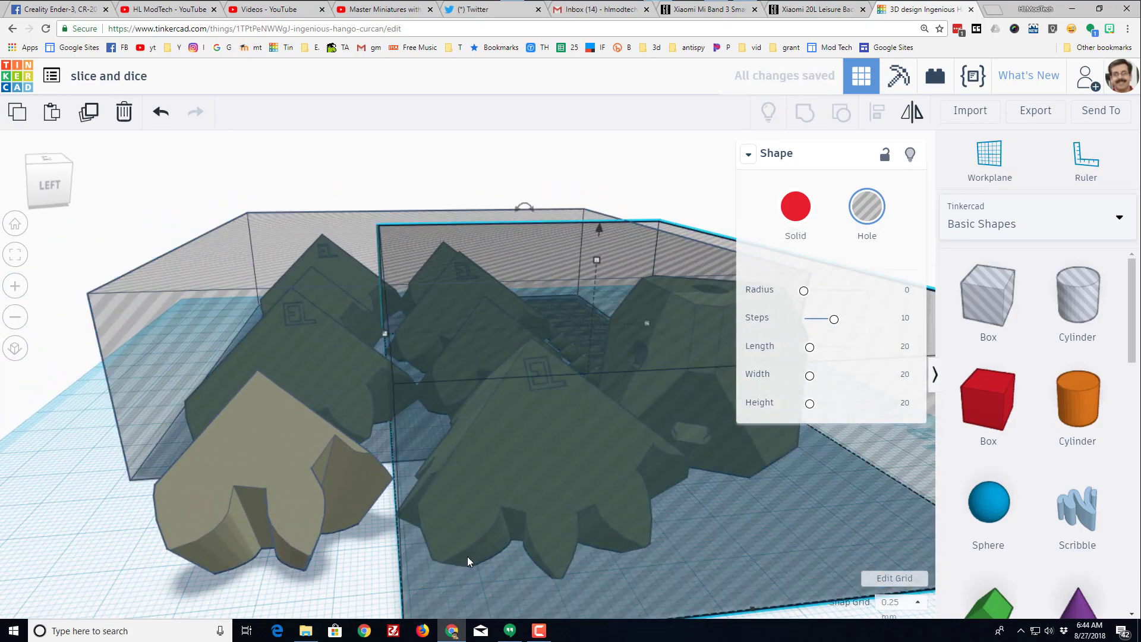
pyautogui.scroll(-2, 451, 538)
pyautogui.scroll(4, 473, 530)
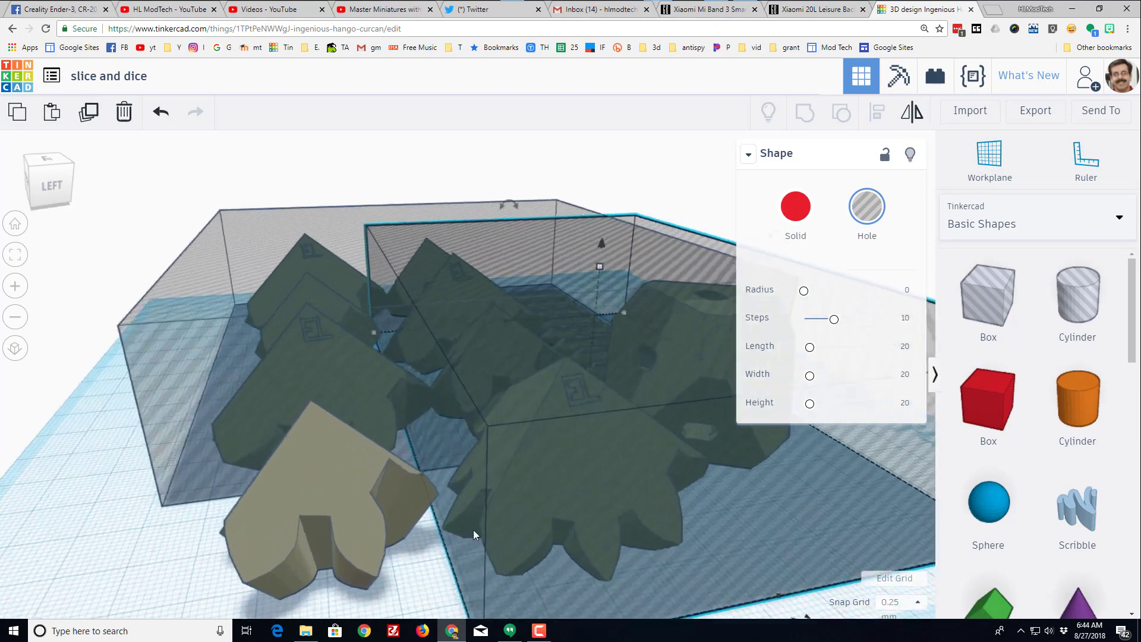
pyautogui.scroll(-2, 448, 518)
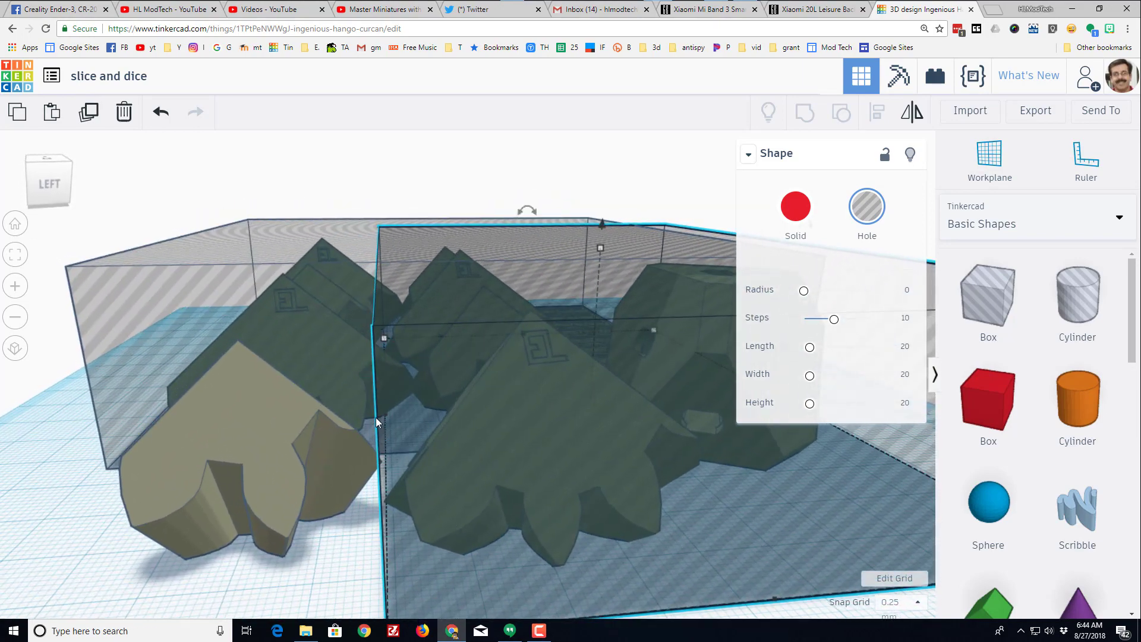
pyautogui.moveTo(386, 414)
pyautogui.mouseDown()
pyautogui.moveTo(371, 415)
pyautogui.moveTo(387, 420)
pyautogui.mouseUp()
pyautogui.scroll(4, 414, 520)
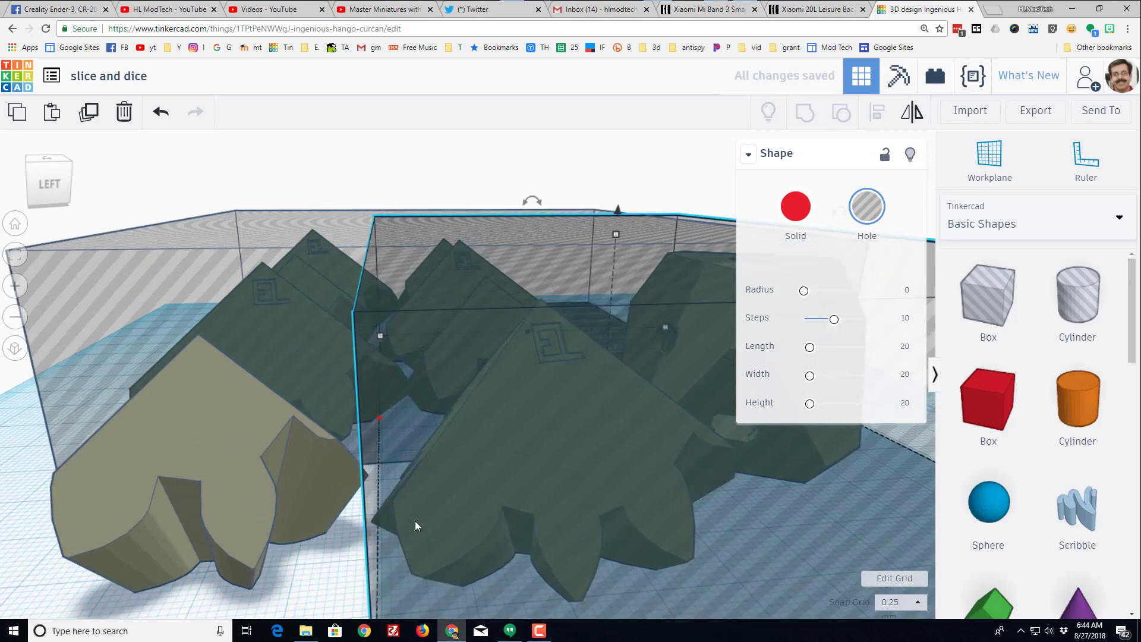
pyautogui.scroll(-2, 434, 486)
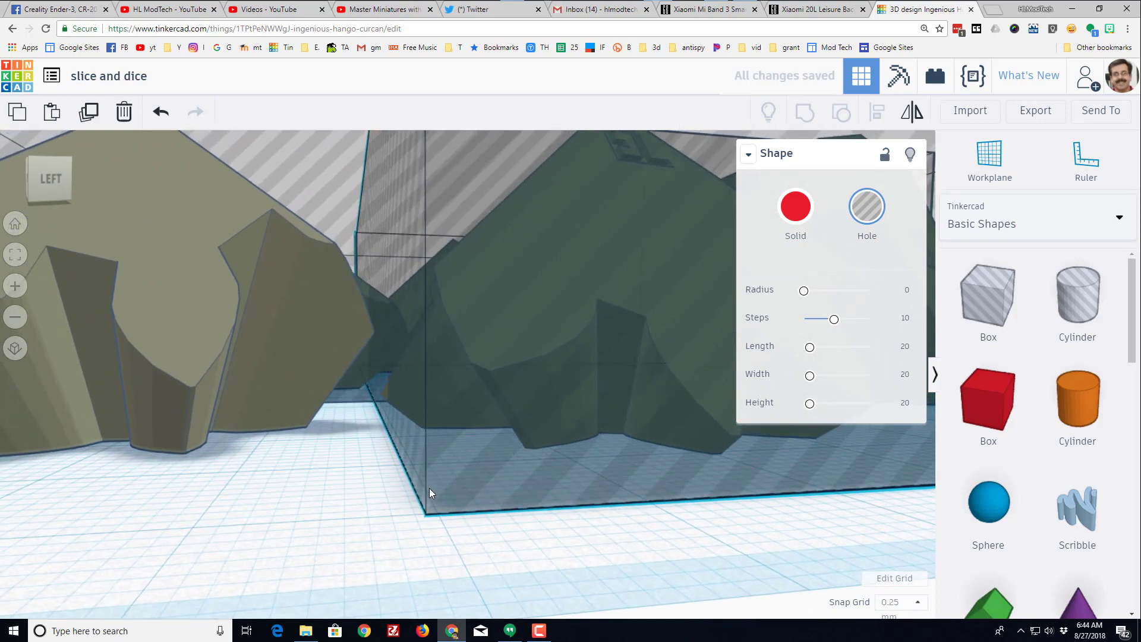
pyautogui.scroll(3, 425, 492)
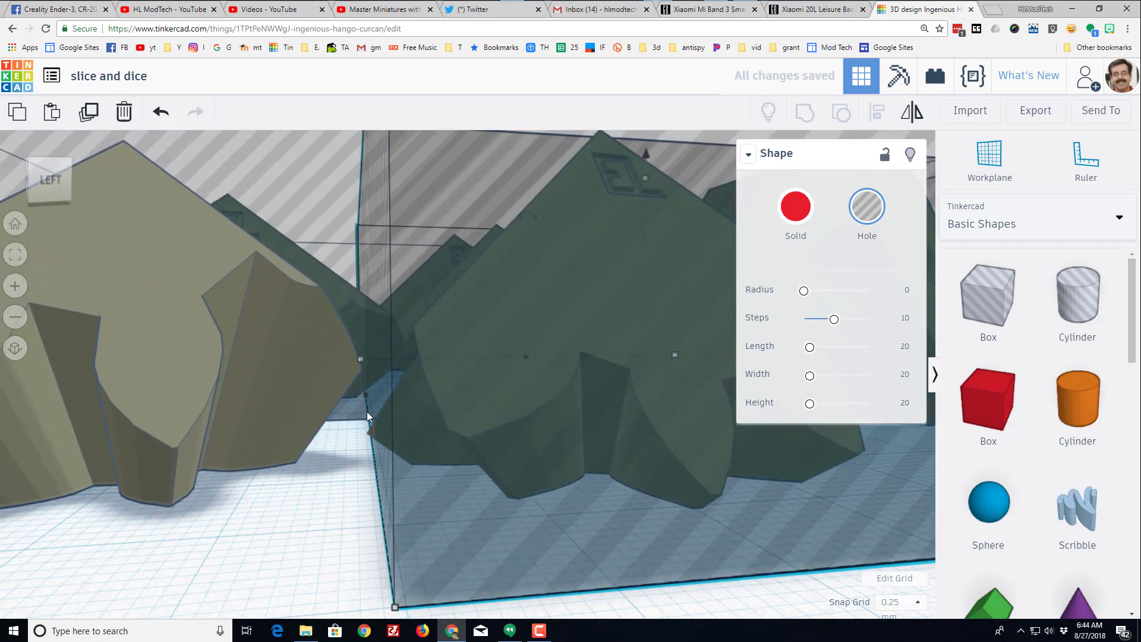
pyautogui.moveTo(366, 392); pyautogui.dragTo(365, 397)
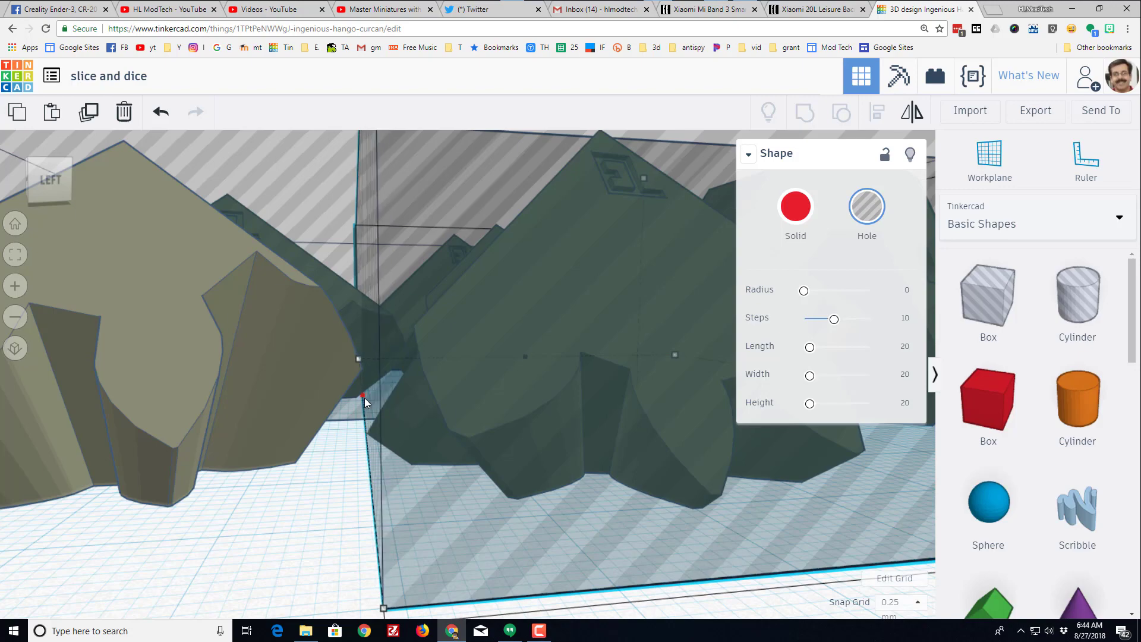
# Step: Group the model with both hole boxes to cut away everything except the small gear
pyautogui.moveTo(365, 397); pyautogui.dragTo(371, 498, button='right')
pyautogui.scroll(-5, 372, 498)
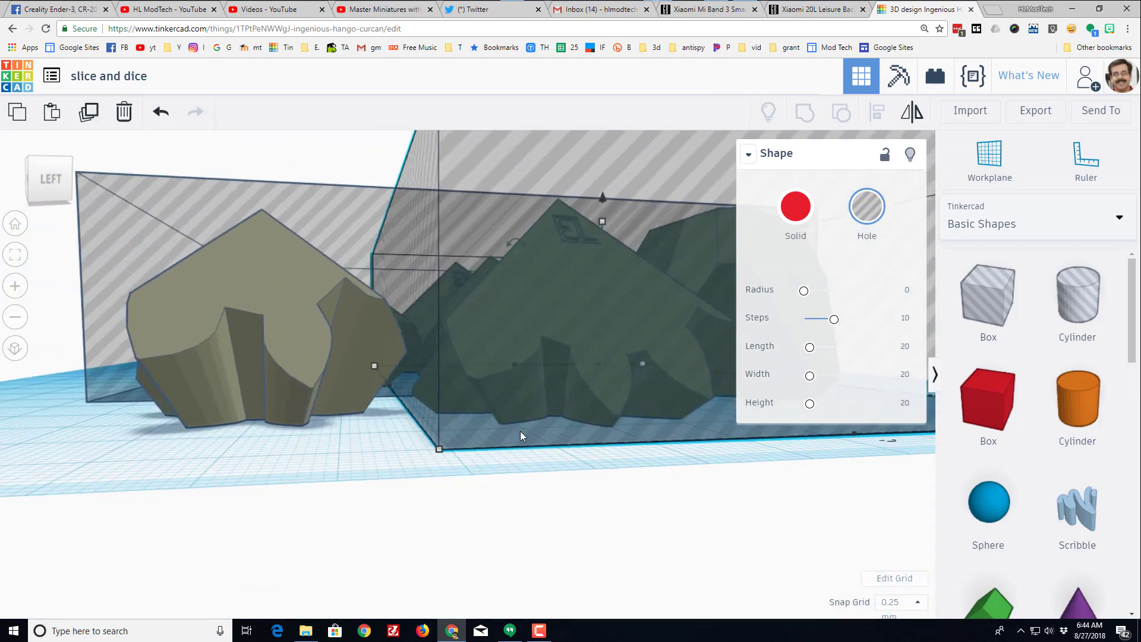
pyautogui.scroll(-3, 250, 552)
pyautogui.moveTo(285, 522); pyautogui.dragTo(276, 567, button='right')
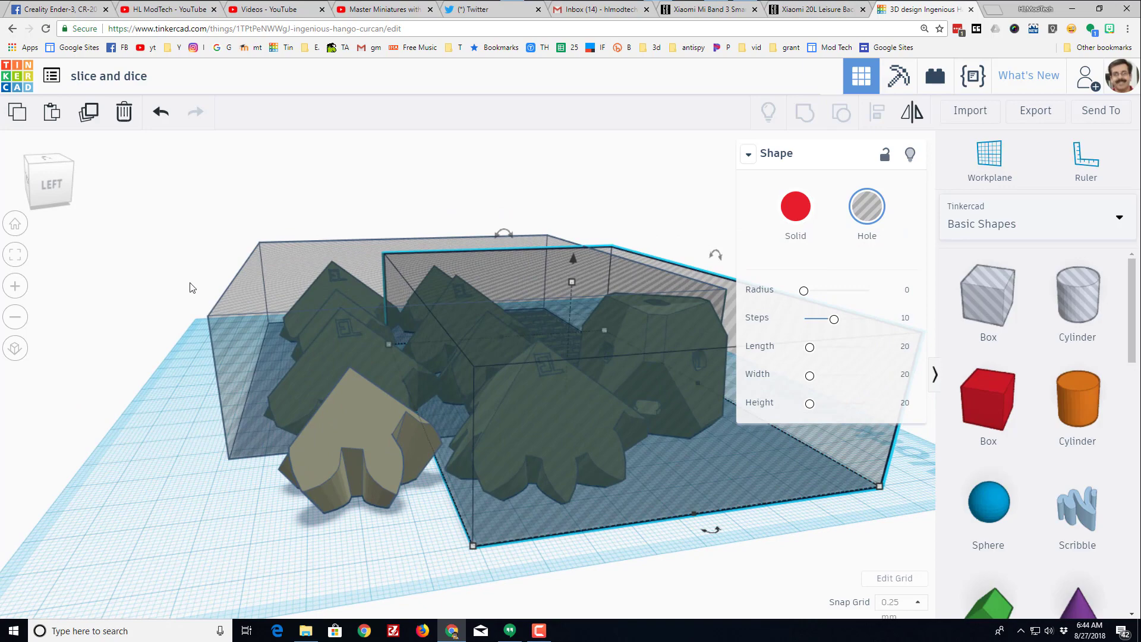
pyautogui.moveTo(465, 495); pyautogui.dragTo(575, 501)
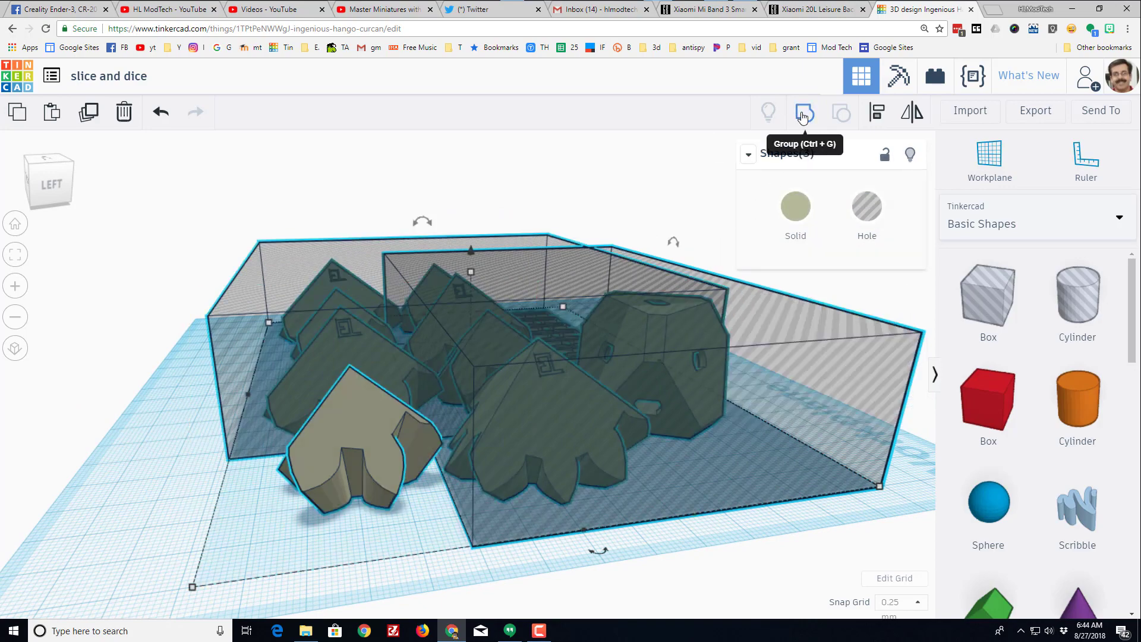
pyautogui.click(803, 115)
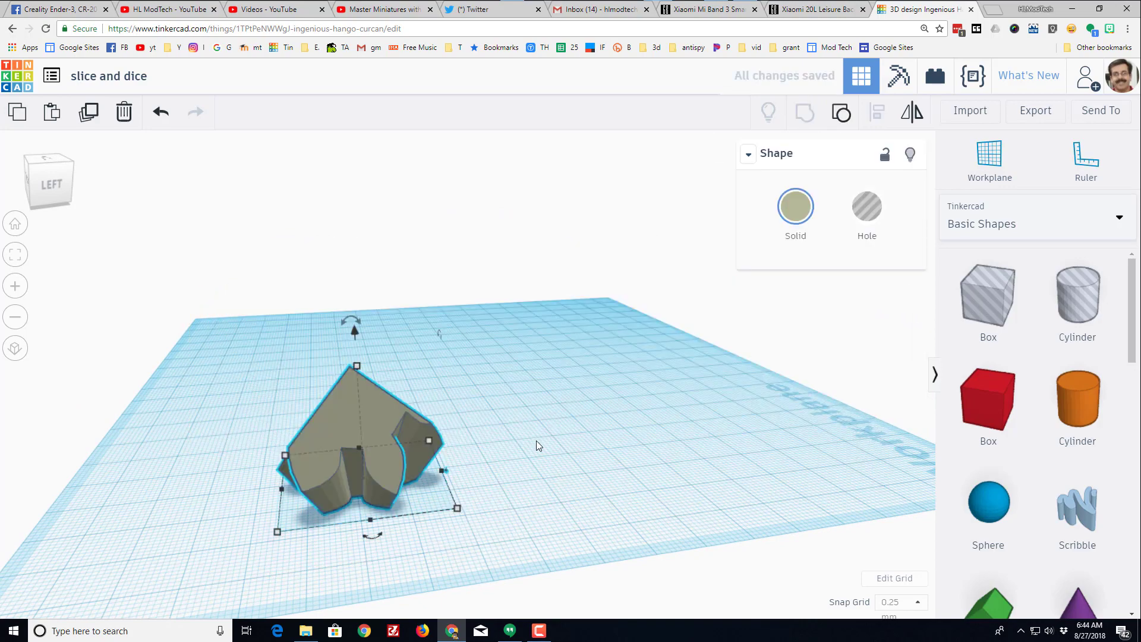
# Step: Add a hole box on the workplane beside the isolated gear and reduce its height to about 4.5 mm
pyautogui.moveTo(425, 534)
pyautogui.mouseDown(button='right')
pyautogui.moveTo(398, 562)
pyautogui.moveTo(410, 522)
pyautogui.mouseUp(button='right')
pyautogui.scroll(3, 392, 553)
pyautogui.scroll(3, 442, 472)
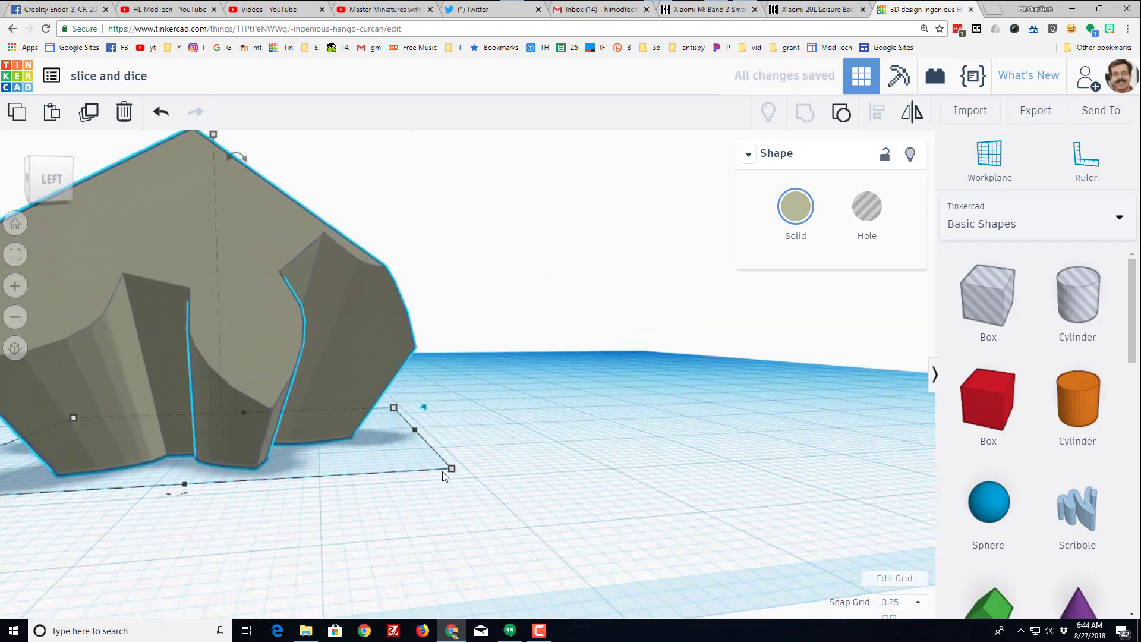
pyautogui.moveTo(444, 475); pyautogui.dragTo(501, 474, button='right')
pyautogui.scroll(-5, 449, 469)
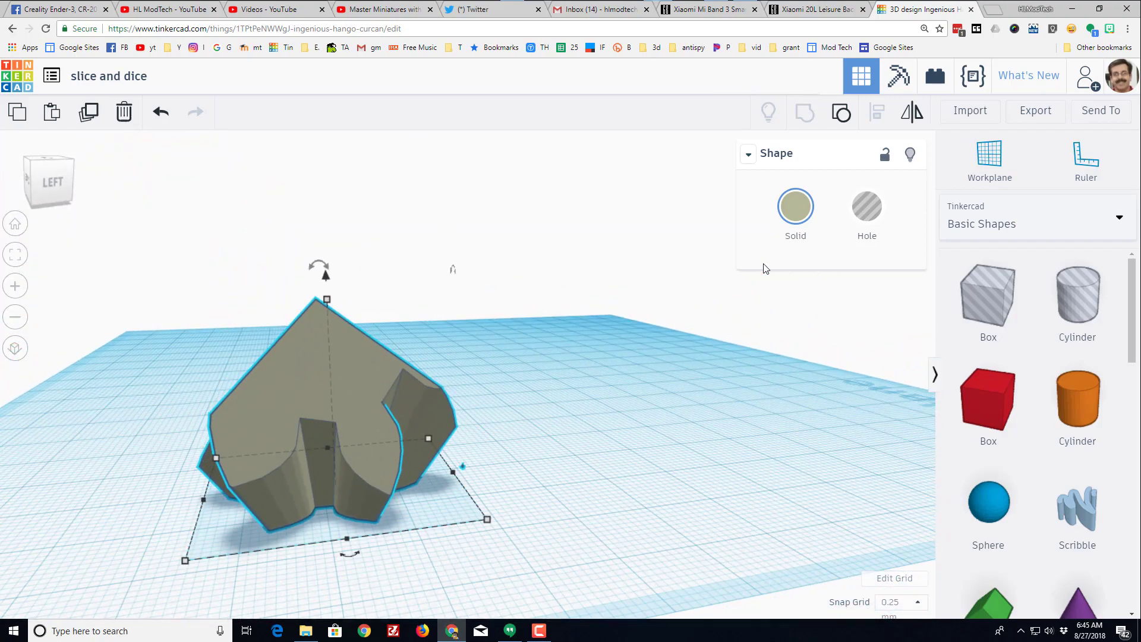
pyautogui.moveTo(967, 310); pyautogui.dragTo(527, 487)
pyautogui.moveTo(537, 347); pyautogui.dragTo(559, 471)
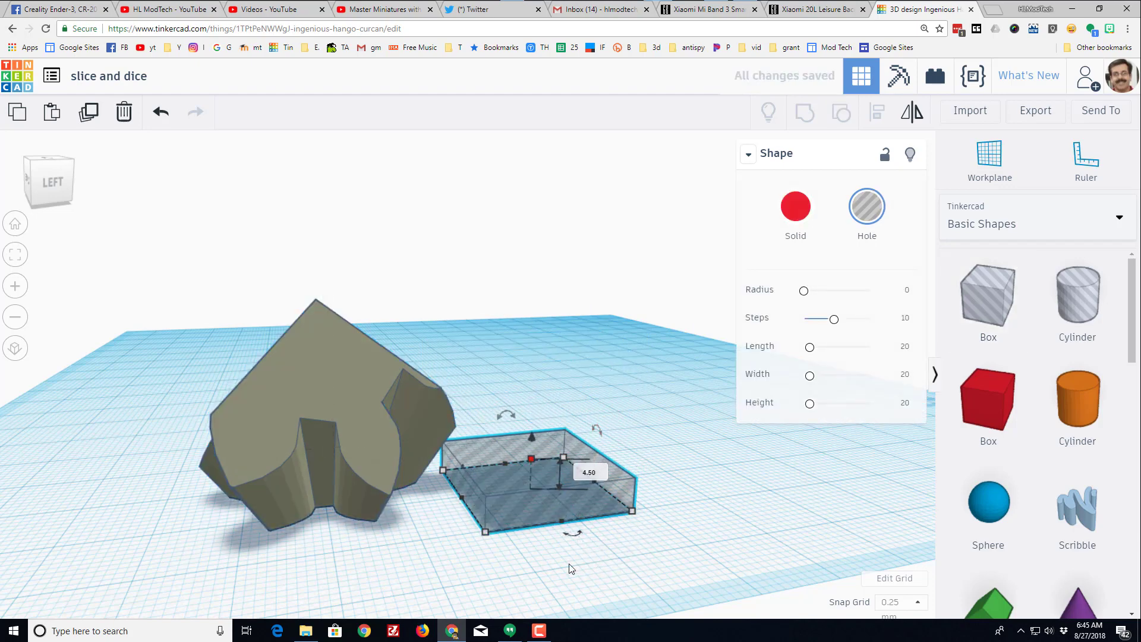
# Step: Rotate the flat hole box about -24° and move it against the gear's side, then group both shapes
pyautogui.moveTo(569, 535); pyautogui.dragTo(531, 591)
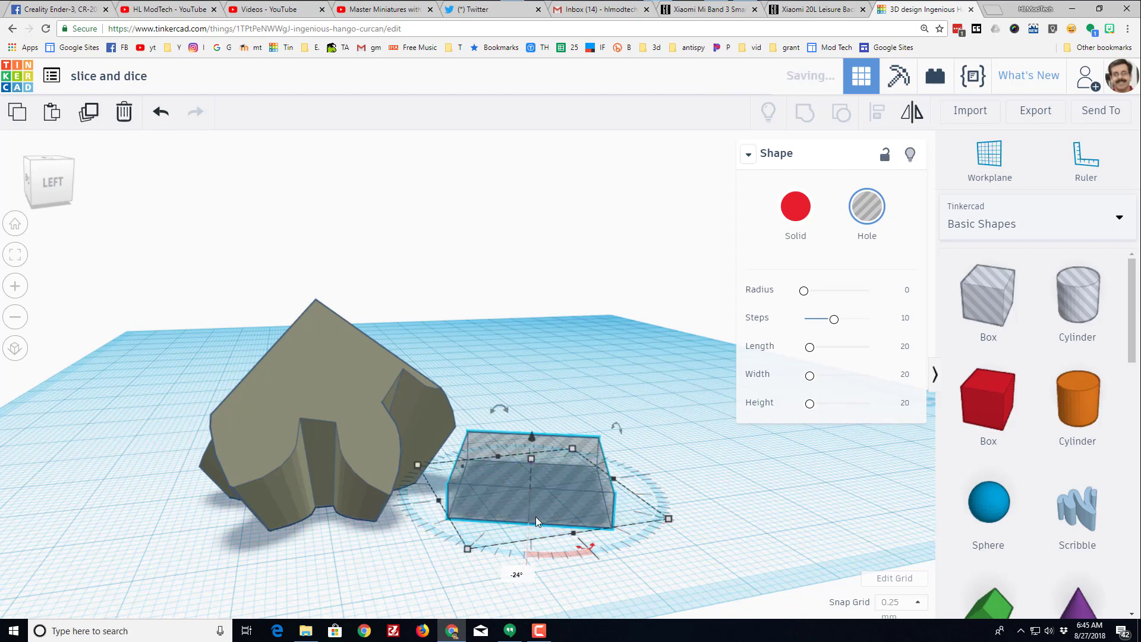
pyautogui.moveTo(536, 516); pyautogui.dragTo(524, 495)
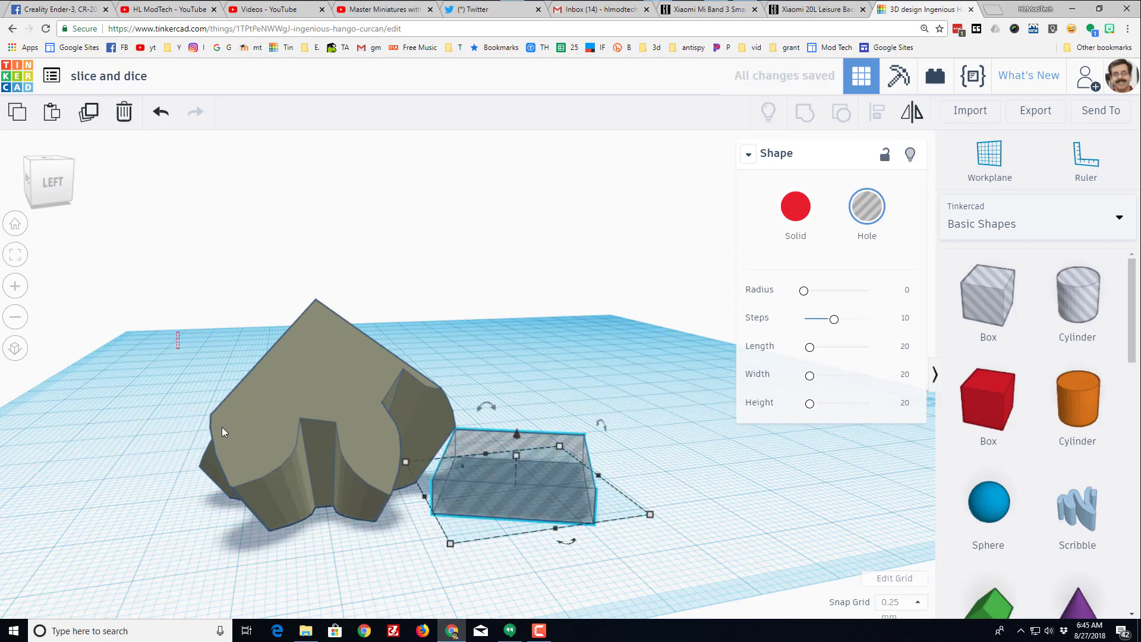
pyautogui.moveTo(571, 530); pyautogui.dragTo(571, 531)
pyautogui.click(805, 111)
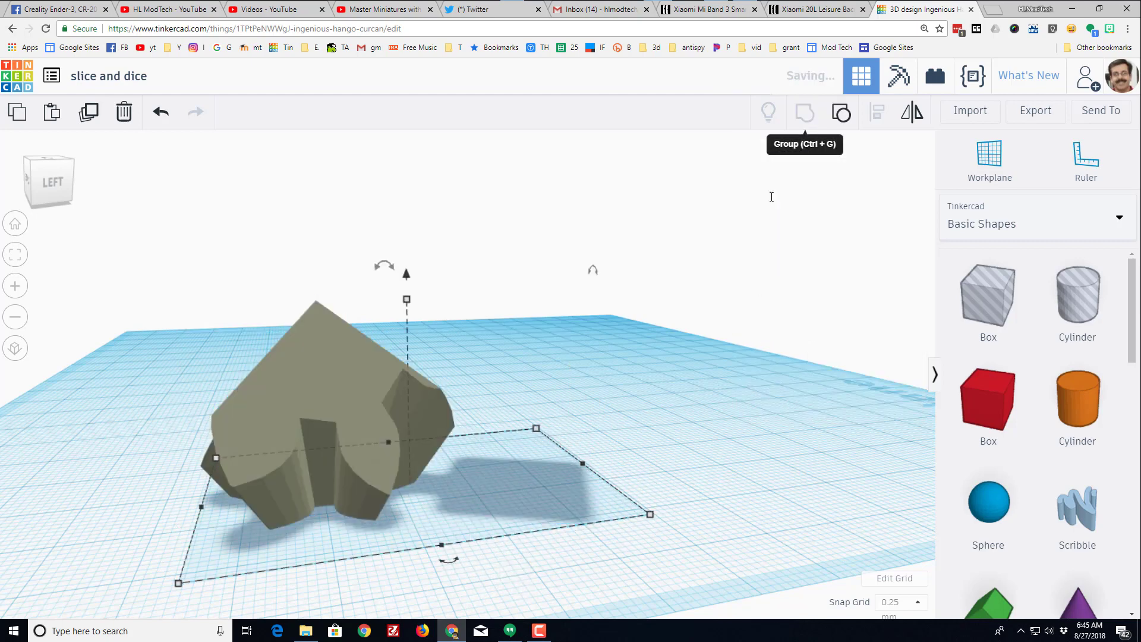
pyautogui.moveTo(742, 332); pyautogui.dragTo(555, 449, button='right')
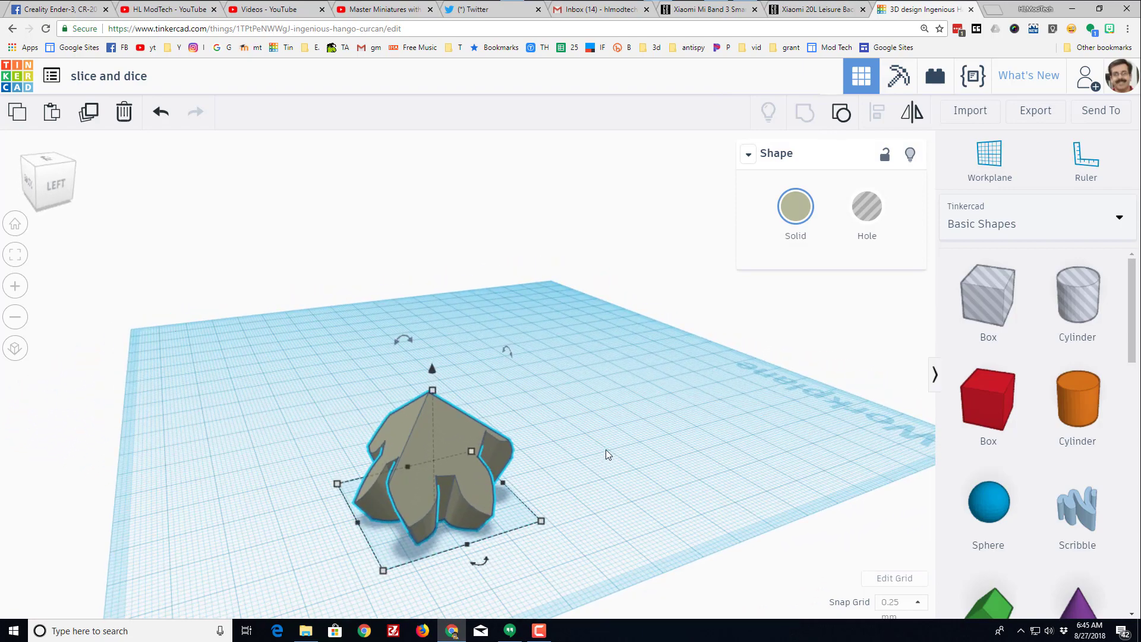
# Step: Export the selected gear as an STL file named "23 cube small part.stl" in the 3dmodeling folder
pyautogui.click(1035, 110)
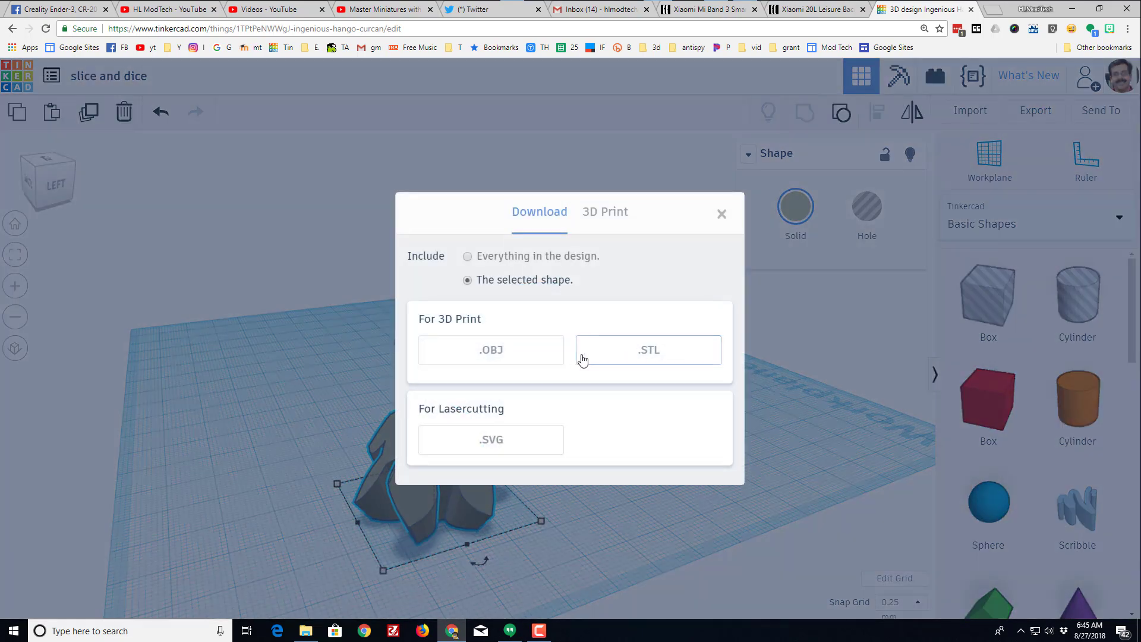
pyautogui.click(624, 349)
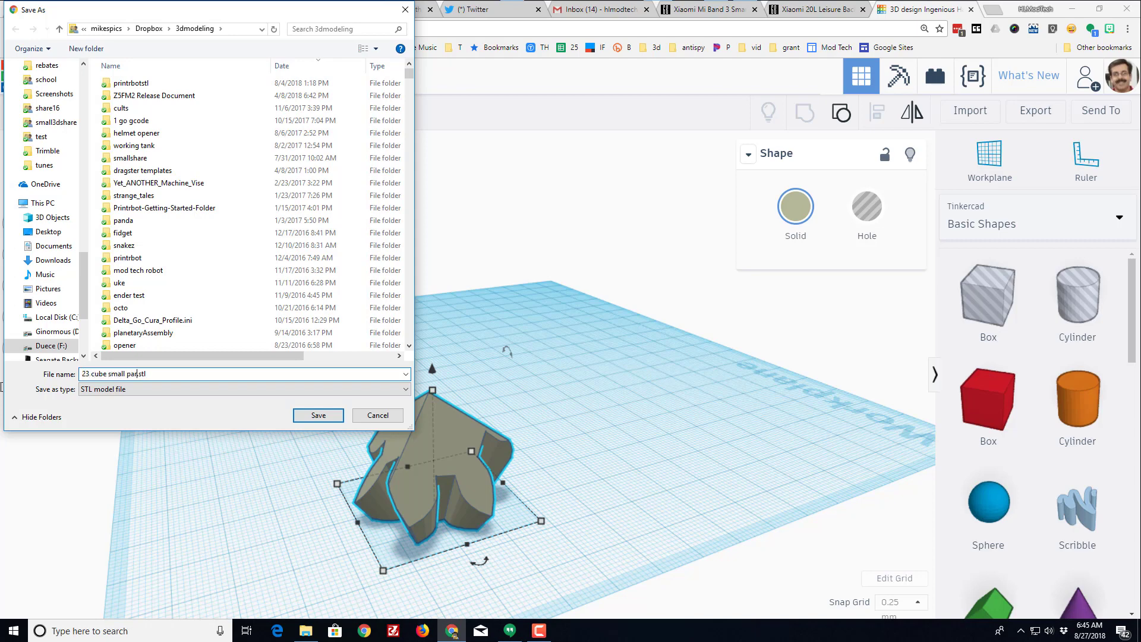
pyautogui.press('Return')
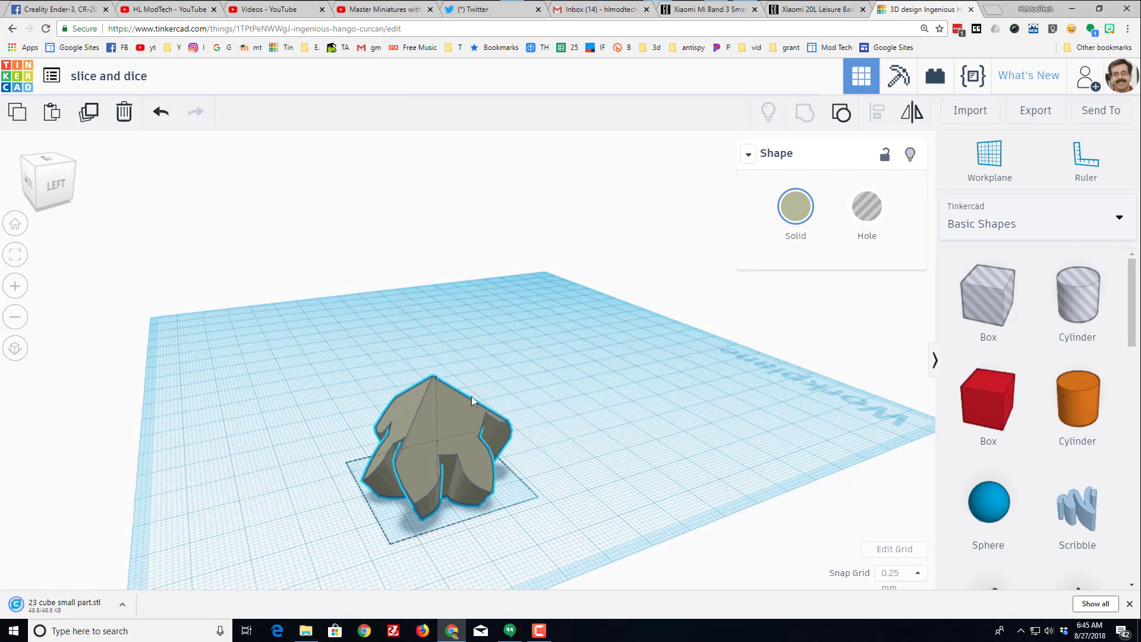
# Step: Ungroup the isolated gear twice to restore the full gear model and the separate hole boxes
pyautogui.moveTo(472, 396); pyautogui.dragTo(354, 476, button='right')
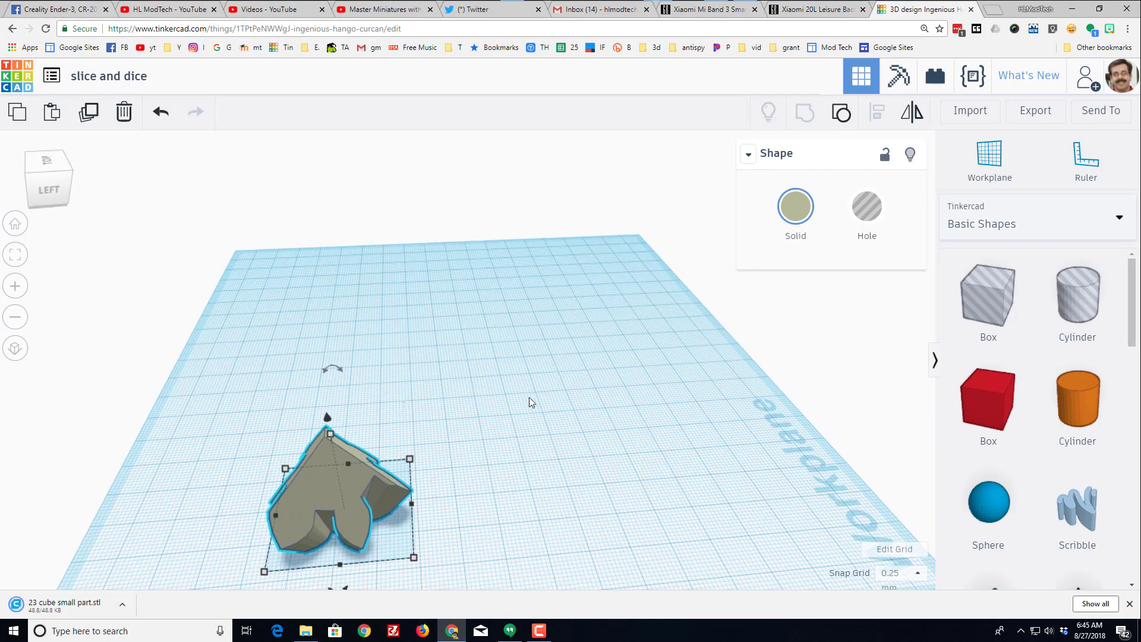
pyautogui.click(840, 116)
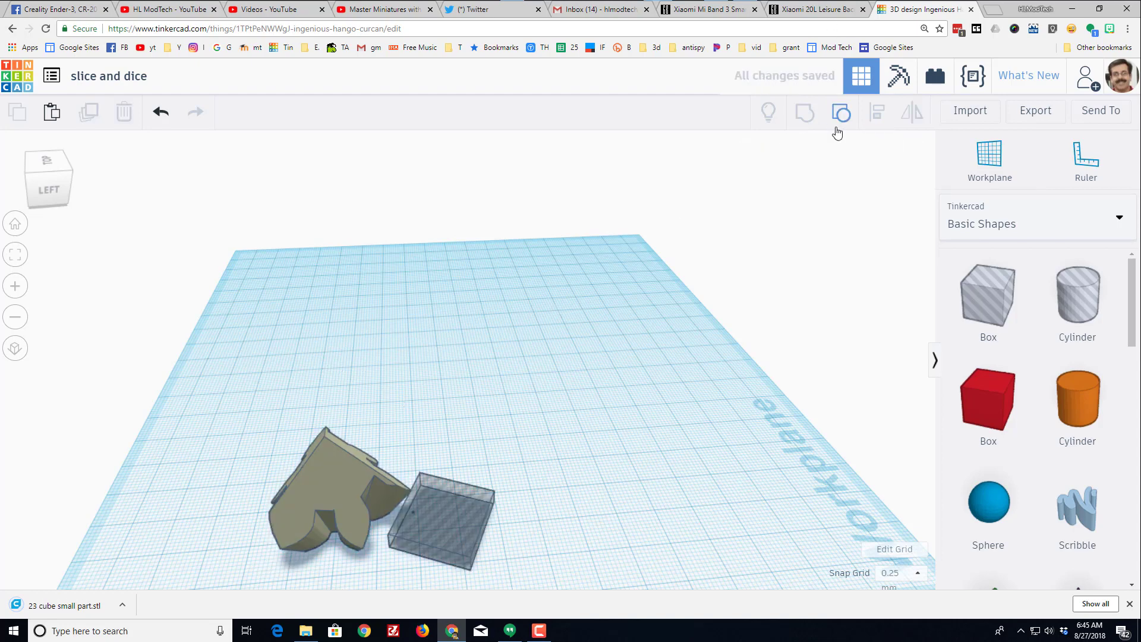
pyautogui.click(360, 505)
pyautogui.click(452, 500)
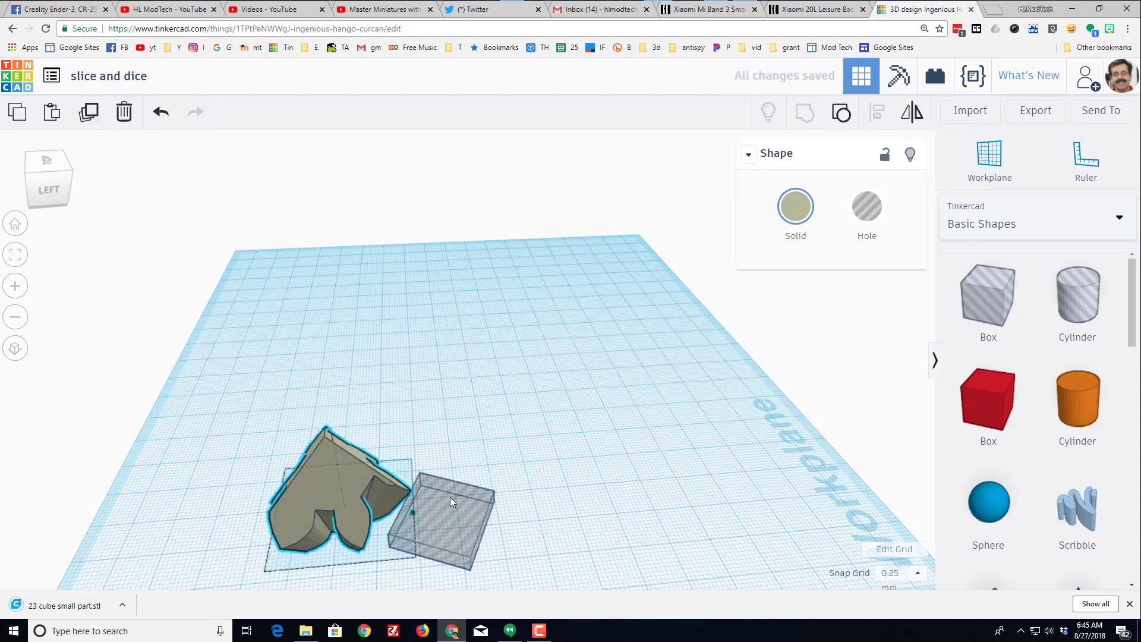
pyautogui.click(324, 486)
pyautogui.click(840, 118)
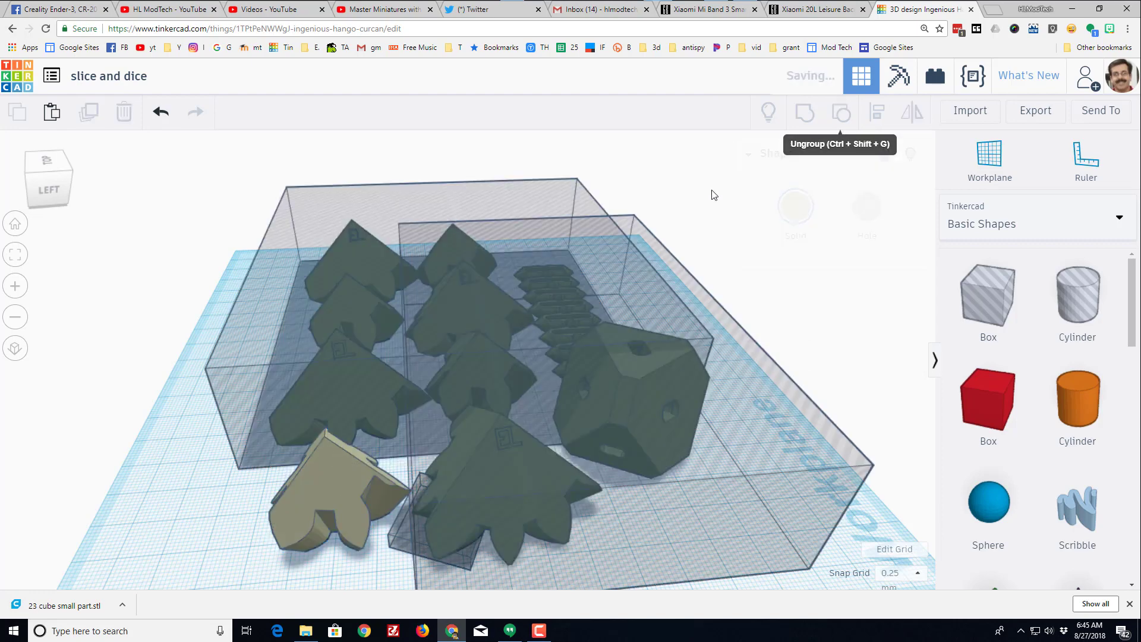
# Step: Shorten the hole box over the large front gear and the cube body to about 73 mm, uncovering the large gear
pyautogui.scroll(-4, 571, 239)
pyautogui.click(376, 372)
pyautogui.moveTo(375, 372); pyautogui.dragTo(419, 517, button='right')
pyautogui.click(628, 440)
pyautogui.click(484, 489)
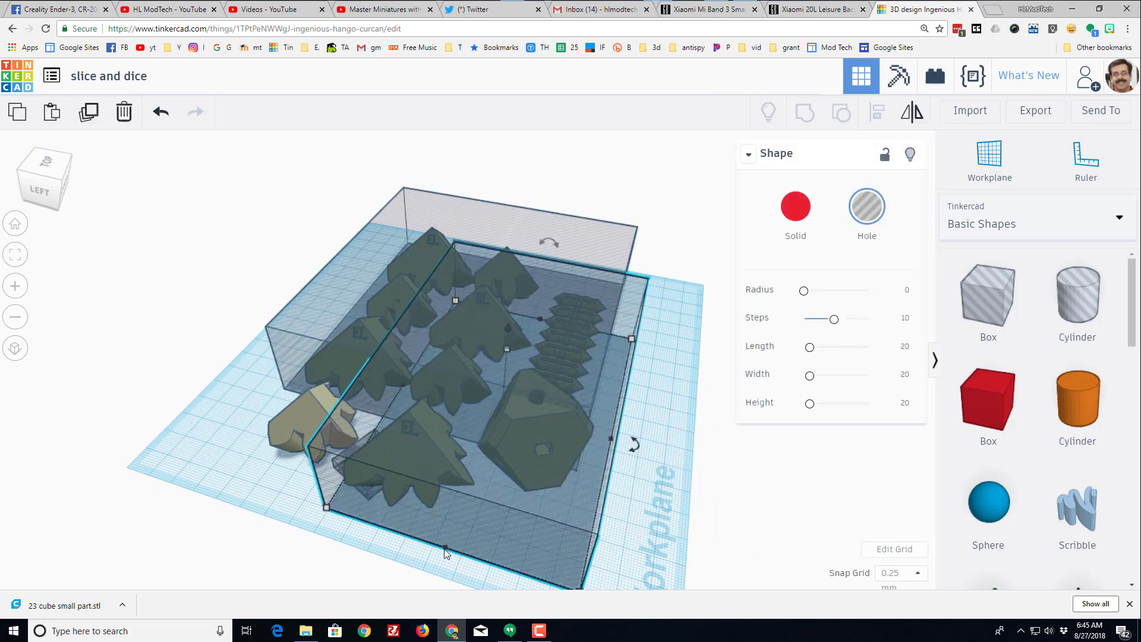
pyautogui.moveTo(445, 549); pyautogui.dragTo(496, 423)
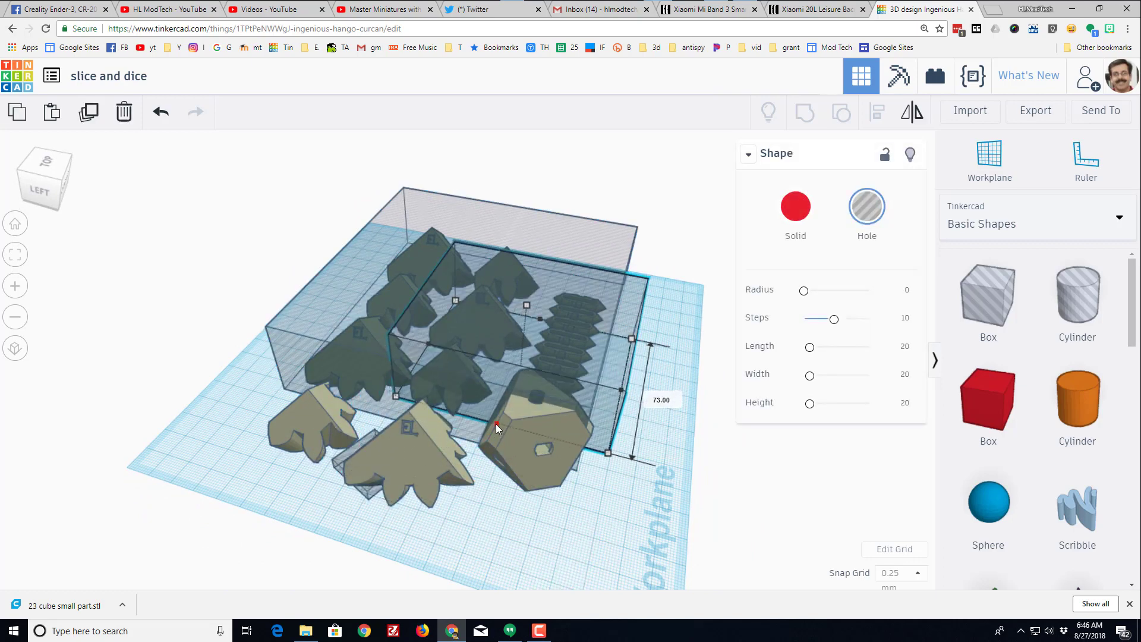
# Step: Extend the large hole box over the uncovered gears and cube body, and shorten its opposite end to about 118.25 mm, exposing the two end gears
pyautogui.scroll(2, 485, 440)
pyautogui.moveTo(485, 440); pyautogui.dragTo(636, 454, button='right')
pyautogui.scroll(2, 524, 430)
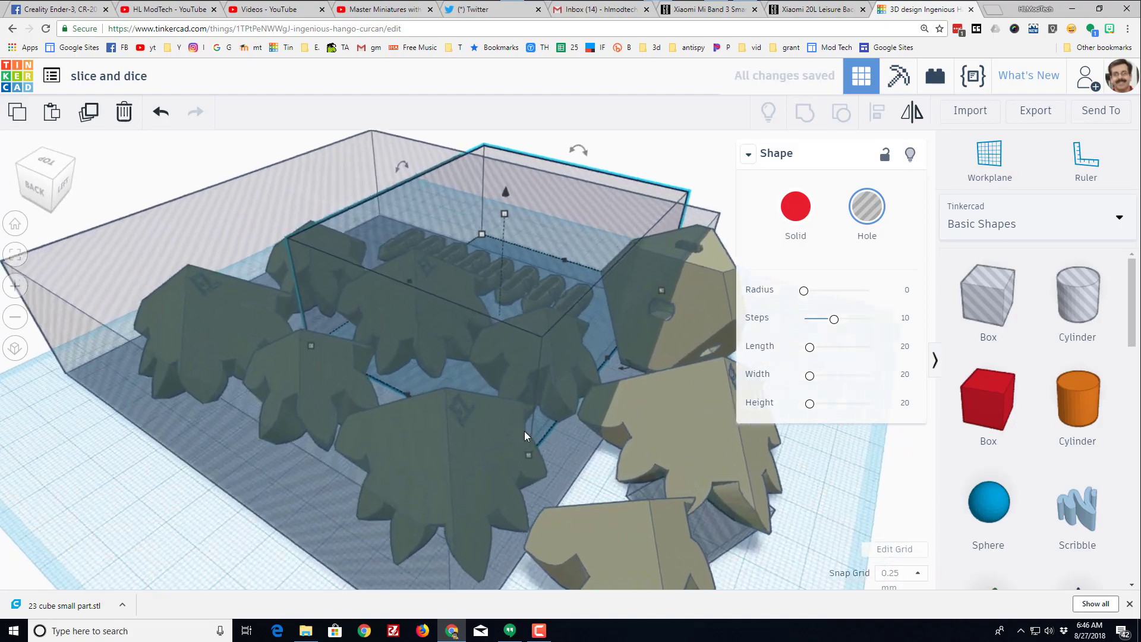
pyautogui.moveTo(524, 430); pyautogui.dragTo(486, 439, button='right')
pyautogui.scroll(3, 485, 431)
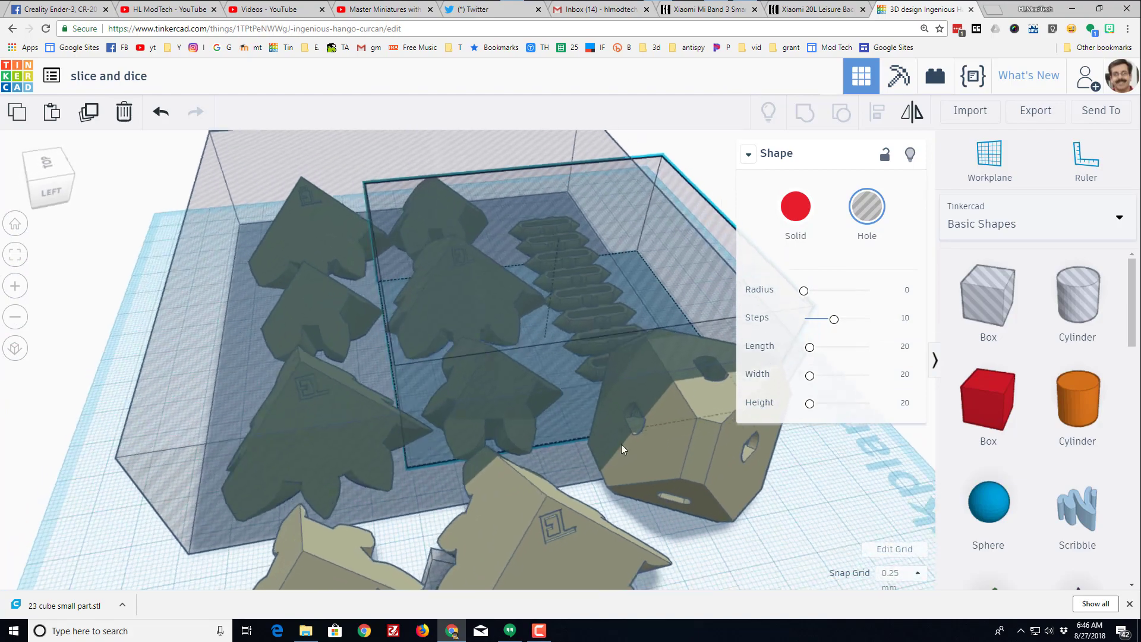
pyautogui.moveTo(621, 444); pyautogui.dragTo(263, 472, button='right')
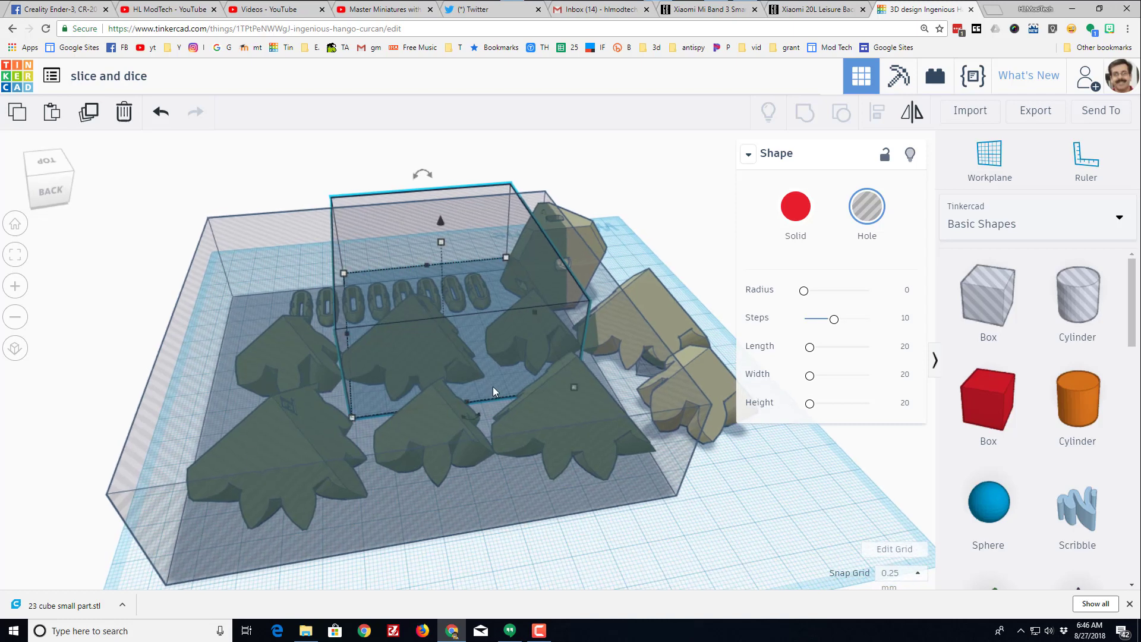
pyautogui.moveTo(493, 391); pyautogui.dragTo(590, 402, button='right')
pyautogui.click(583, 404)
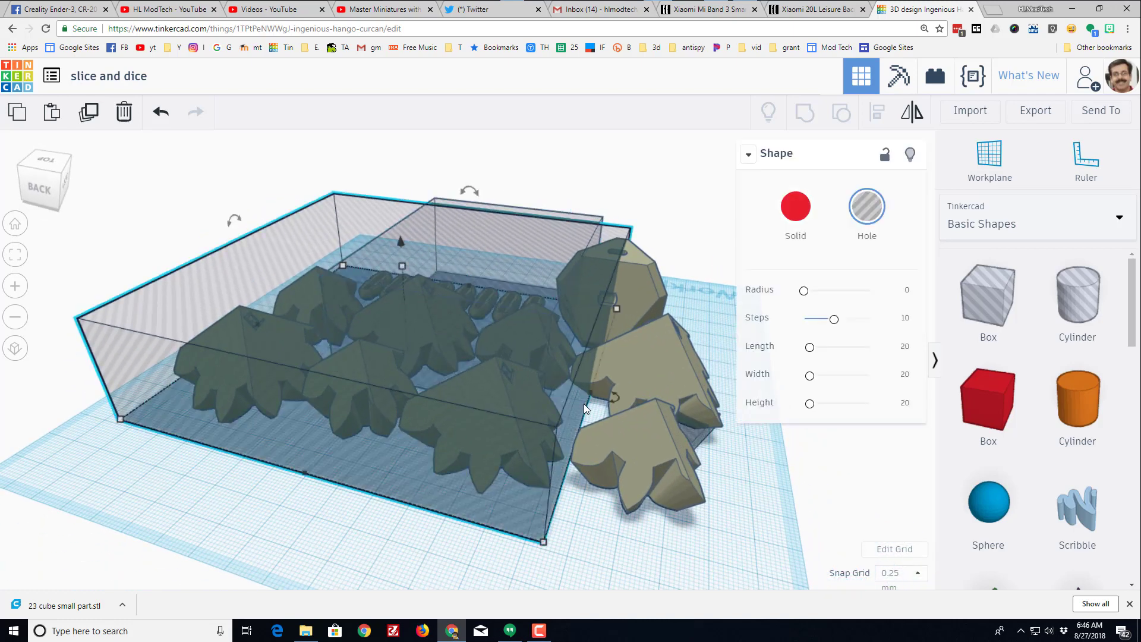
pyautogui.moveTo(592, 391); pyautogui.dragTo(723, 408)
pyautogui.moveTo(723, 408); pyautogui.dragTo(221, 429, button='right')
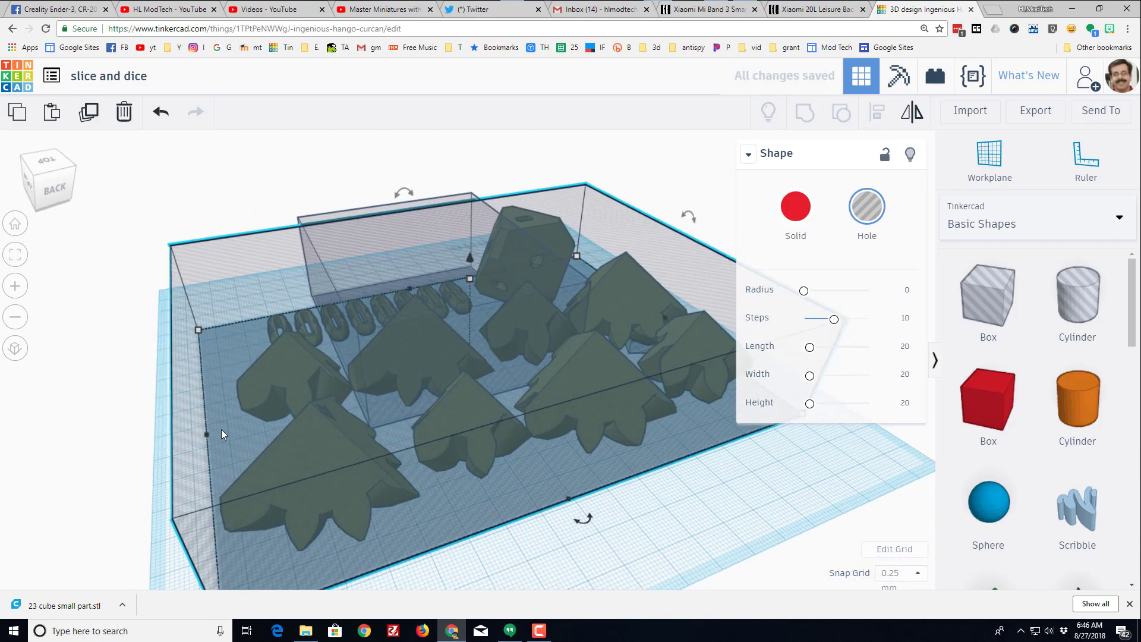
pyautogui.moveTo(206, 435); pyautogui.dragTo(376, 391)
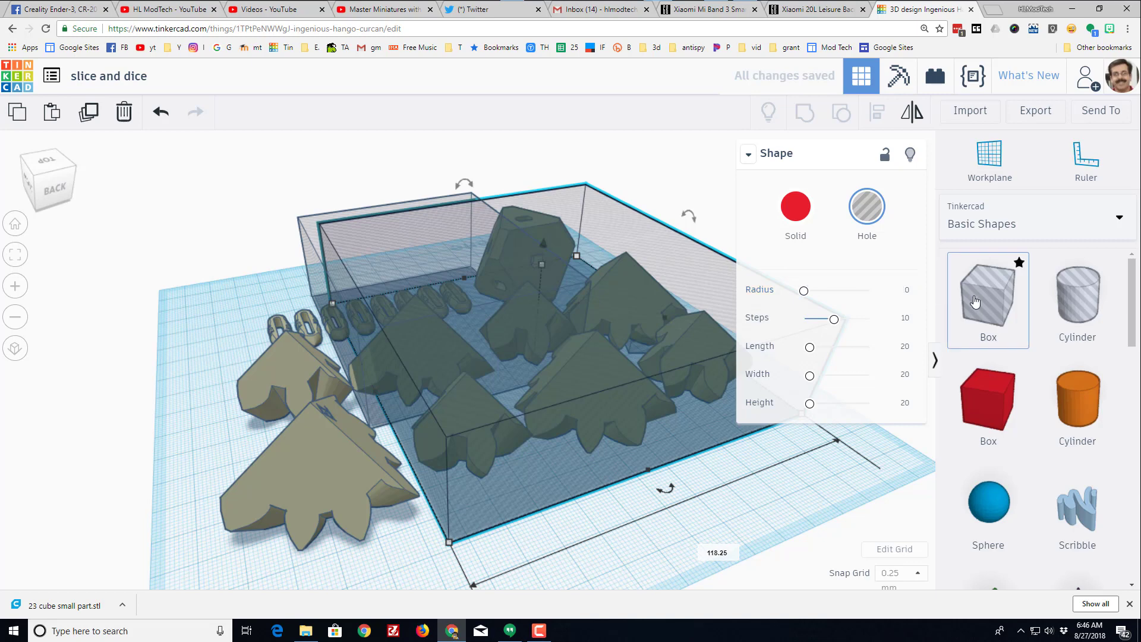
# Step: Add a hole box beside the exposed small gear, then stretch and raise it to cover that gear and the uncovered pins
pyautogui.moveTo(974, 302); pyautogui.dragTo(217, 302)
pyautogui.moveTo(231, 412); pyautogui.dragTo(232, 416)
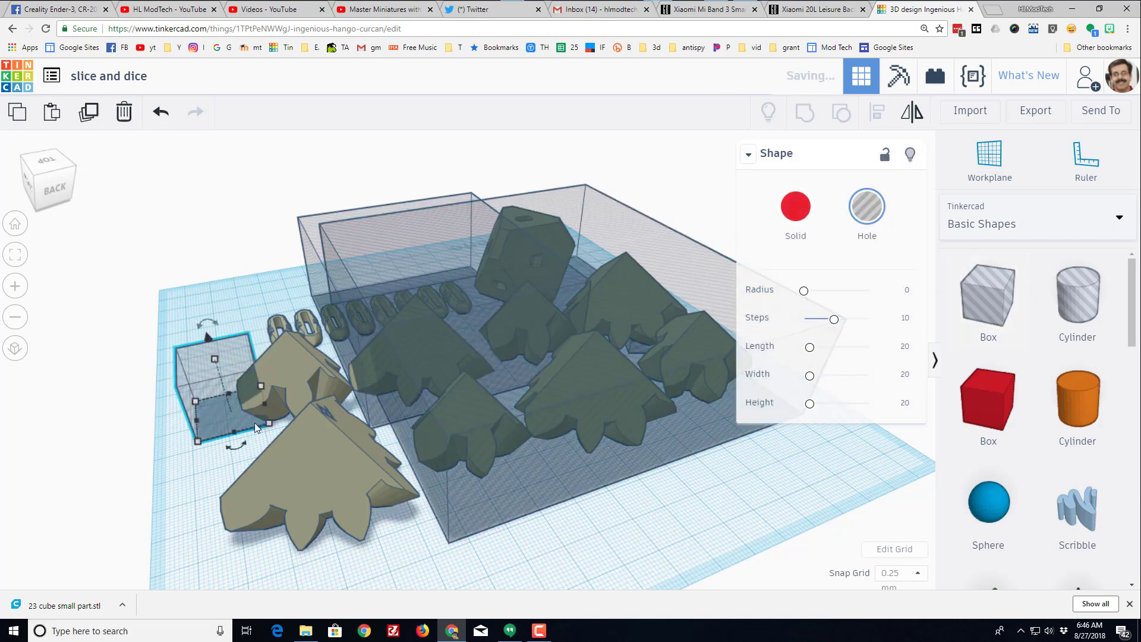
pyautogui.moveTo(254, 423); pyautogui.dragTo(305, 461, button='right')
pyautogui.moveTo(298, 461); pyautogui.dragTo(387, 426)
pyautogui.moveTo(387, 425); pyautogui.dragTo(470, 473, button='right')
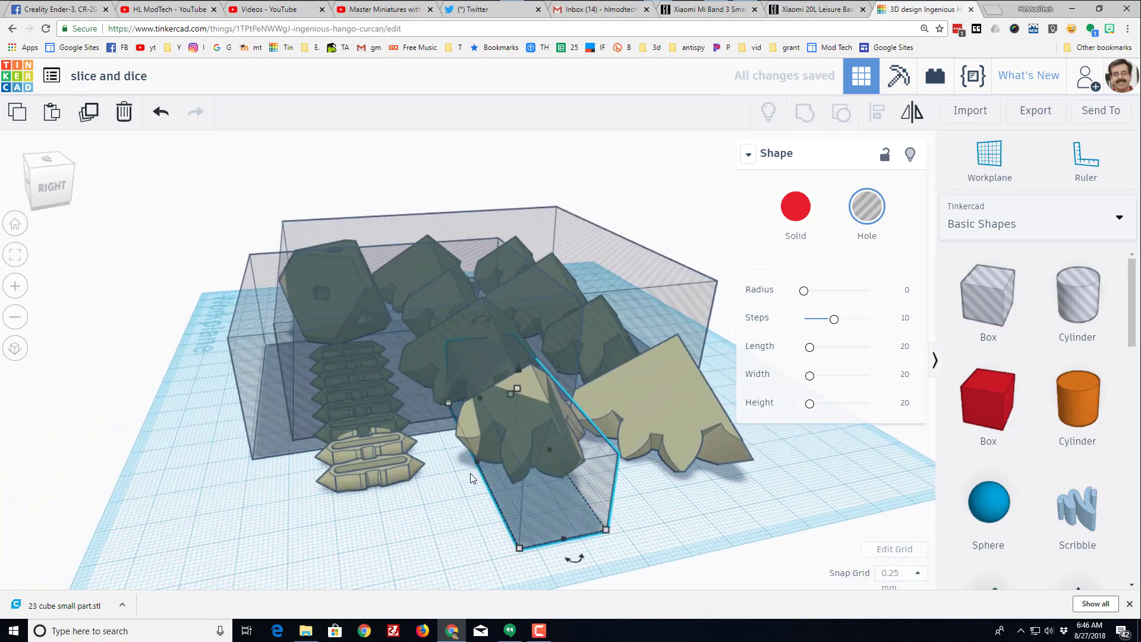
pyautogui.moveTo(479, 460); pyautogui.dragTo(227, 475)
pyautogui.moveTo(227, 476); pyautogui.dragTo(433, 493, button='right')
pyautogui.moveTo(488, 478); pyautogui.dragTo(514, 479)
pyautogui.moveTo(421, 445); pyautogui.dragTo(367, 306, button='right')
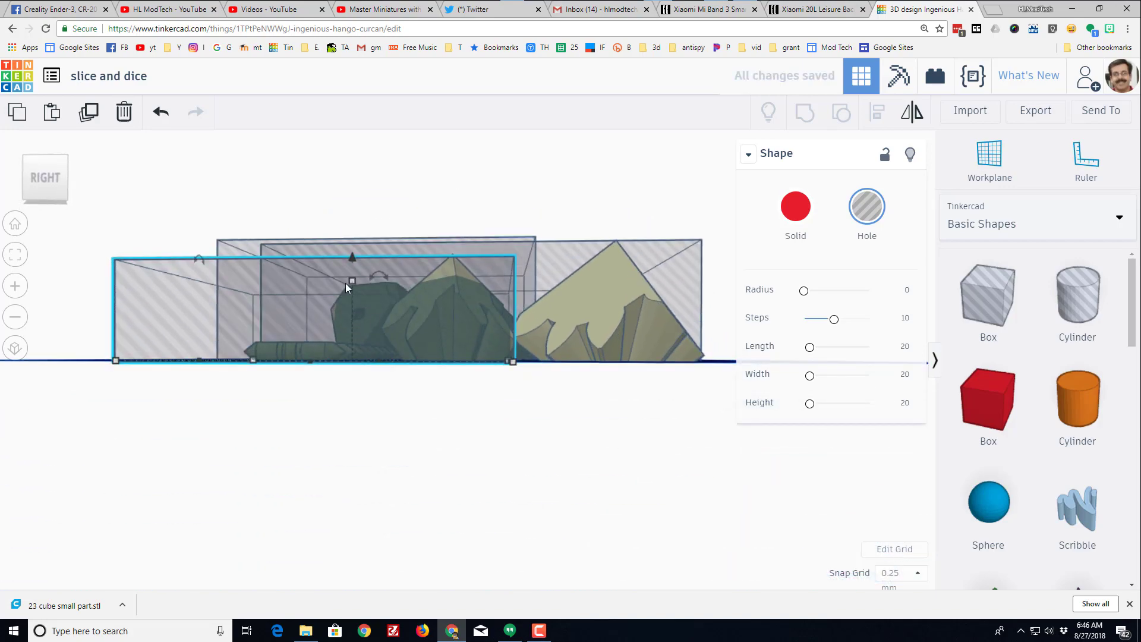
pyautogui.moveTo(351, 276); pyautogui.dragTo(351, 213)
# Step: Group the full gear model with all the hole boxes to isolate the exposed large gear
pyautogui.moveTo(352, 213); pyautogui.dragTo(116, 373, button='right')
pyautogui.click(214, 317)
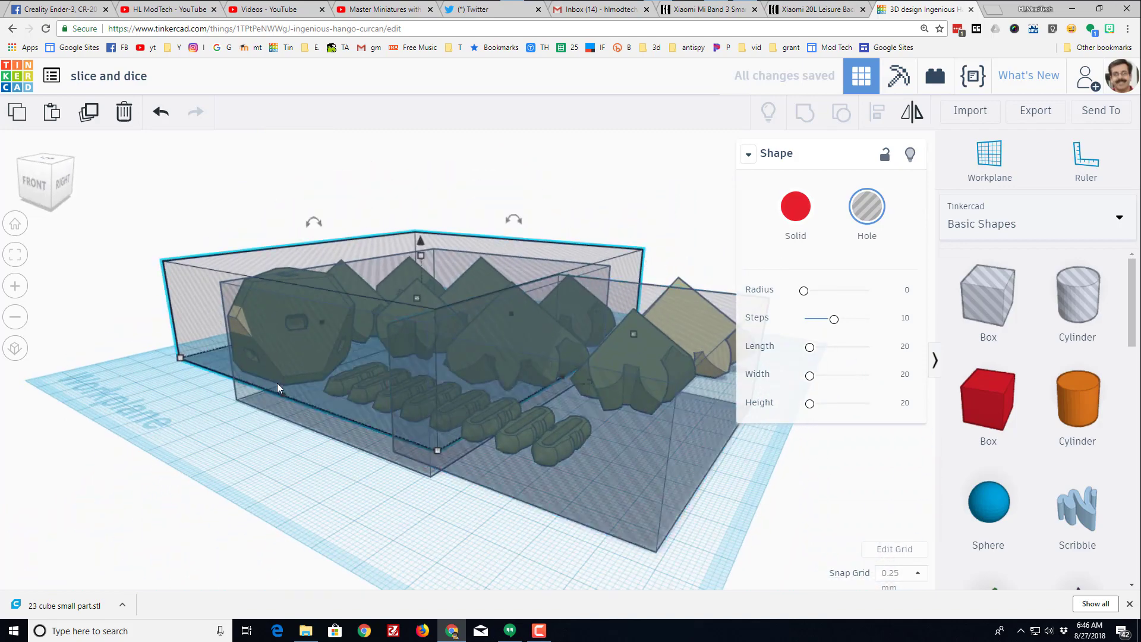
pyautogui.moveTo(282, 394); pyautogui.dragTo(99, 311, button='right')
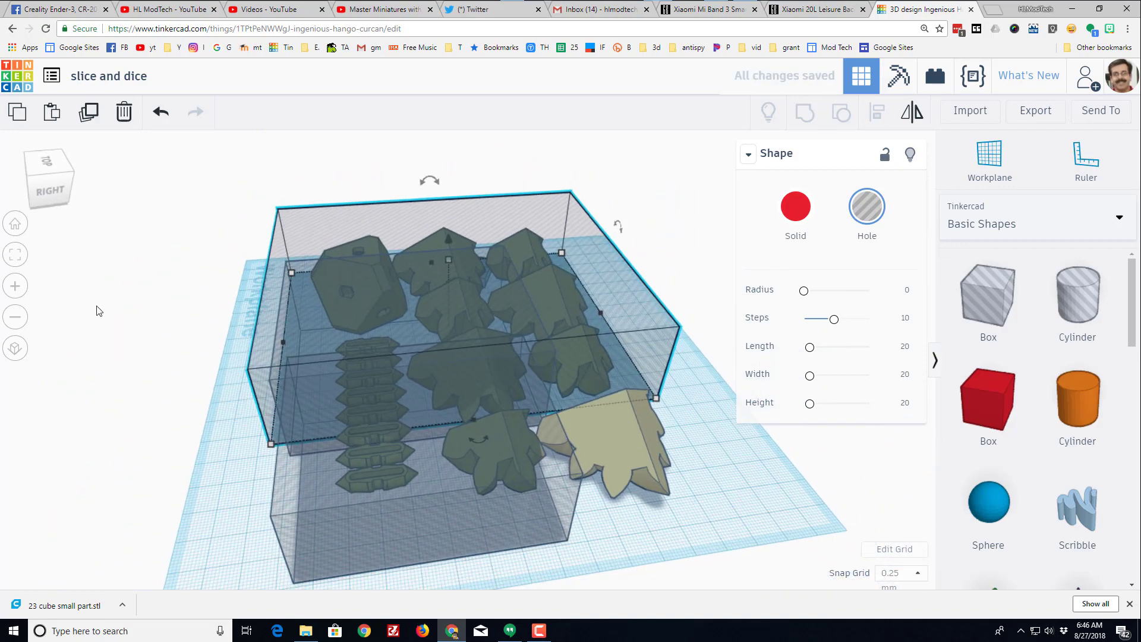
pyautogui.scroll(-1, 100, 311)
pyautogui.moveTo(657, 586); pyautogui.dragTo(657, 587)
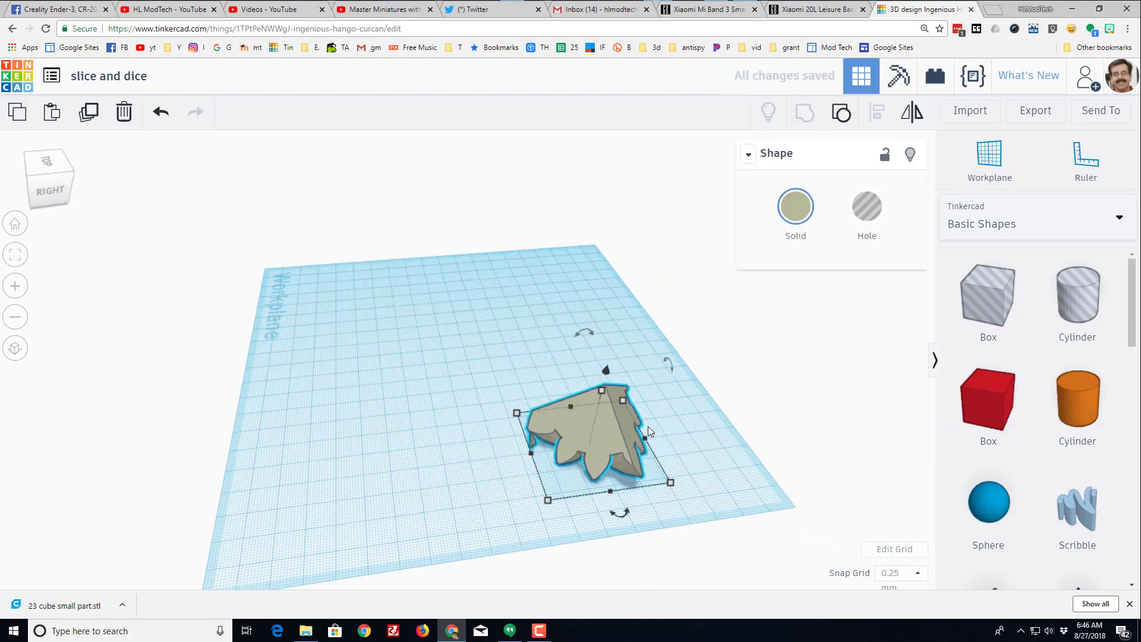
# Step: Place a new hole box over the stray fragment beside the isolated large gear
pyautogui.moveTo(648, 426); pyautogui.dragTo(455, 459, button='right')
pyautogui.scroll(5, 455, 459)
pyautogui.moveTo(362, 303); pyautogui.dragTo(442, 362, button='right')
pyautogui.moveTo(569, 280); pyautogui.dragTo(484, 300, button='right')
pyautogui.moveTo(988, 296); pyautogui.dragTo(328, 496)
pyautogui.moveTo(328, 496); pyautogui.dragTo(383, 474, button='right')
pyautogui.scroll(10, 383, 475)
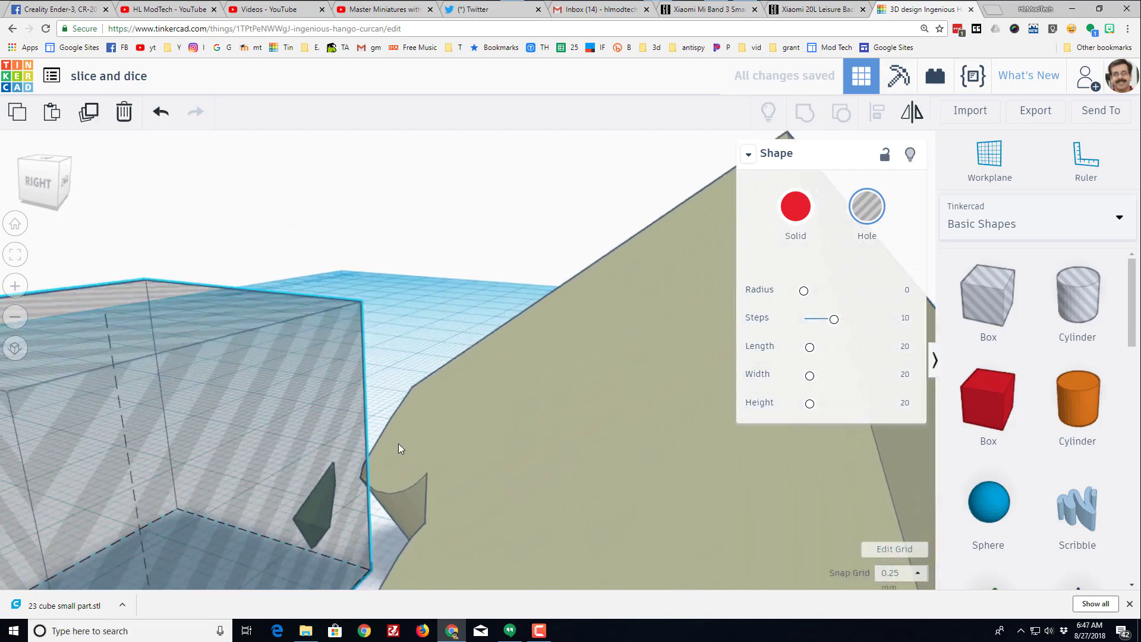
pyautogui.scroll(-10, 394, 444)
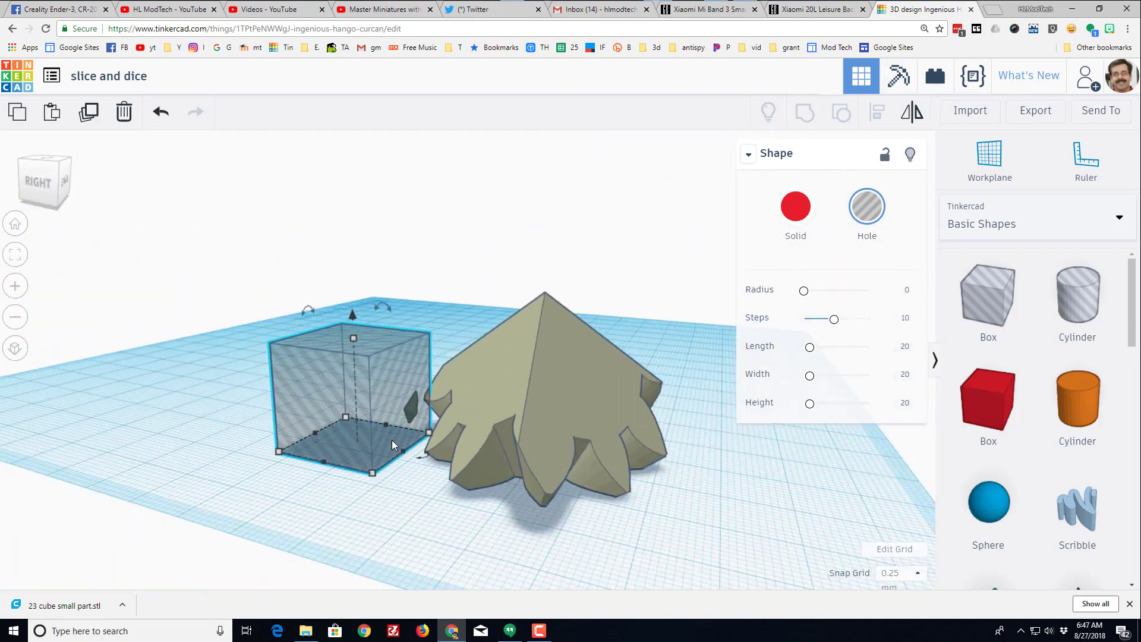
# Step: Try to remove the stray fragment by grouping the hole box with the gear, then ungroup the two shapes
pyautogui.moveTo(527, 453); pyautogui.dragTo(560, 483)
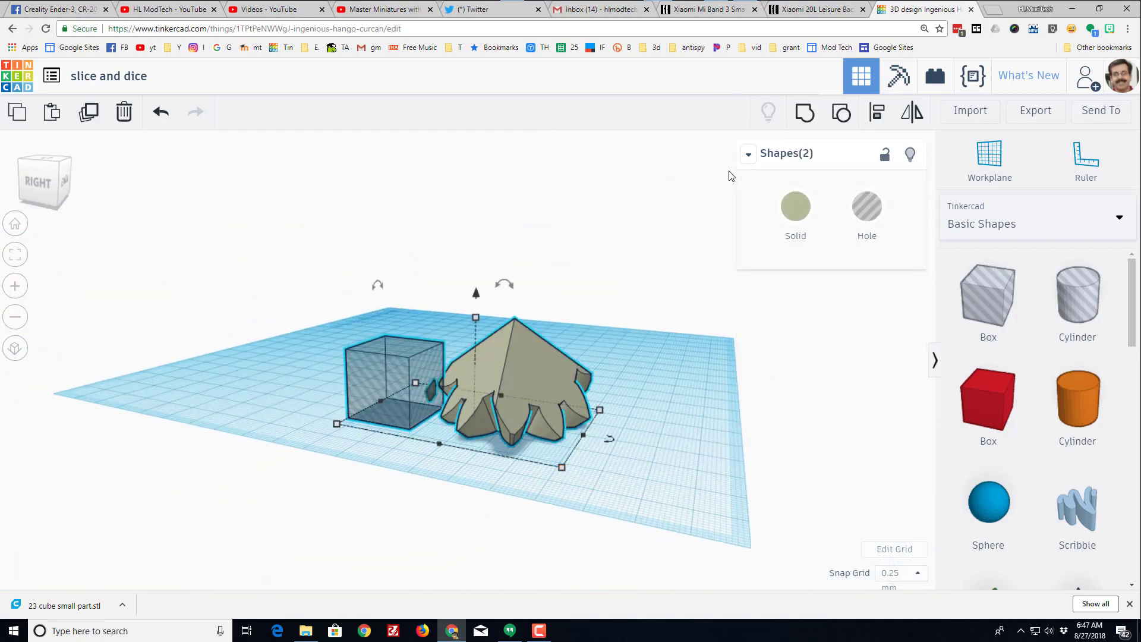
pyautogui.click(816, 119)
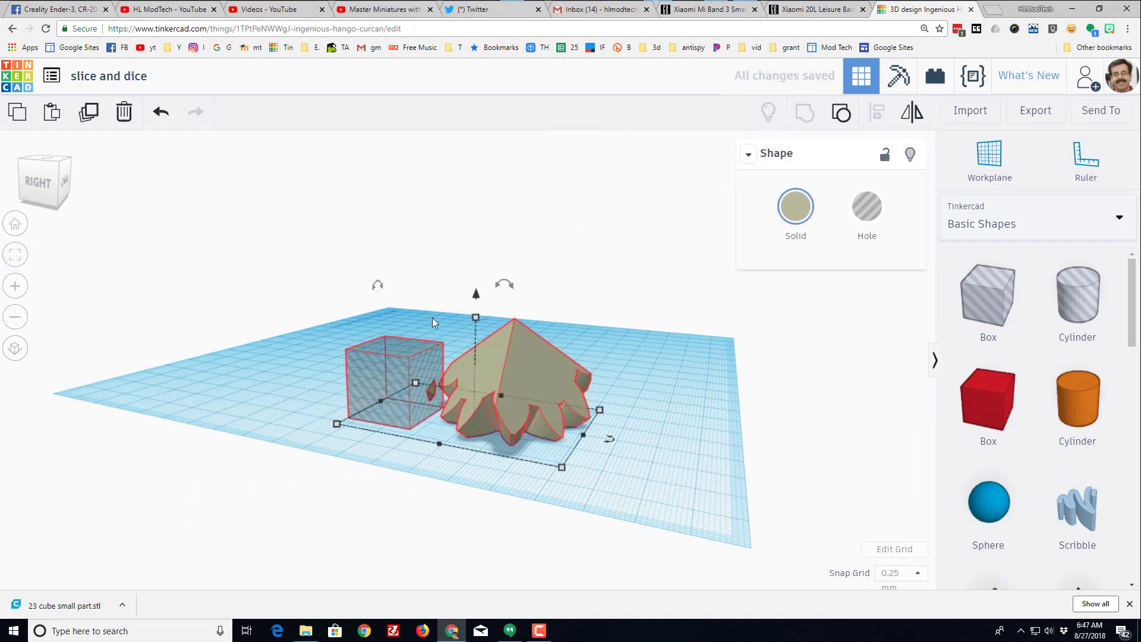
pyautogui.scroll(3, 440, 431)
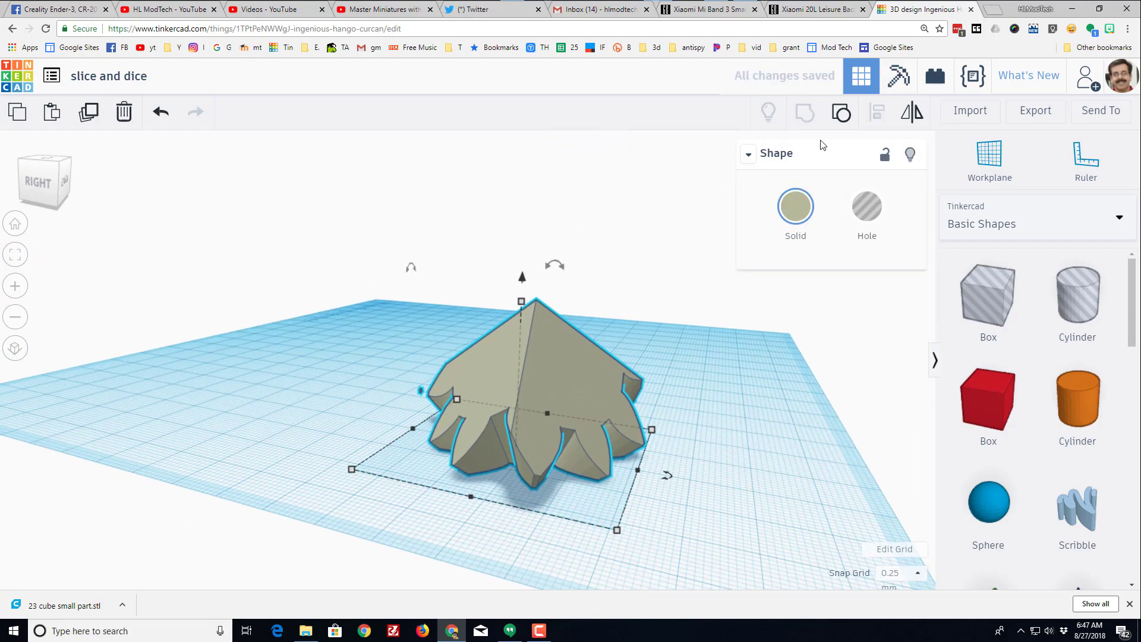
pyautogui.click(841, 112)
pyautogui.scroll(5, 405, 424)
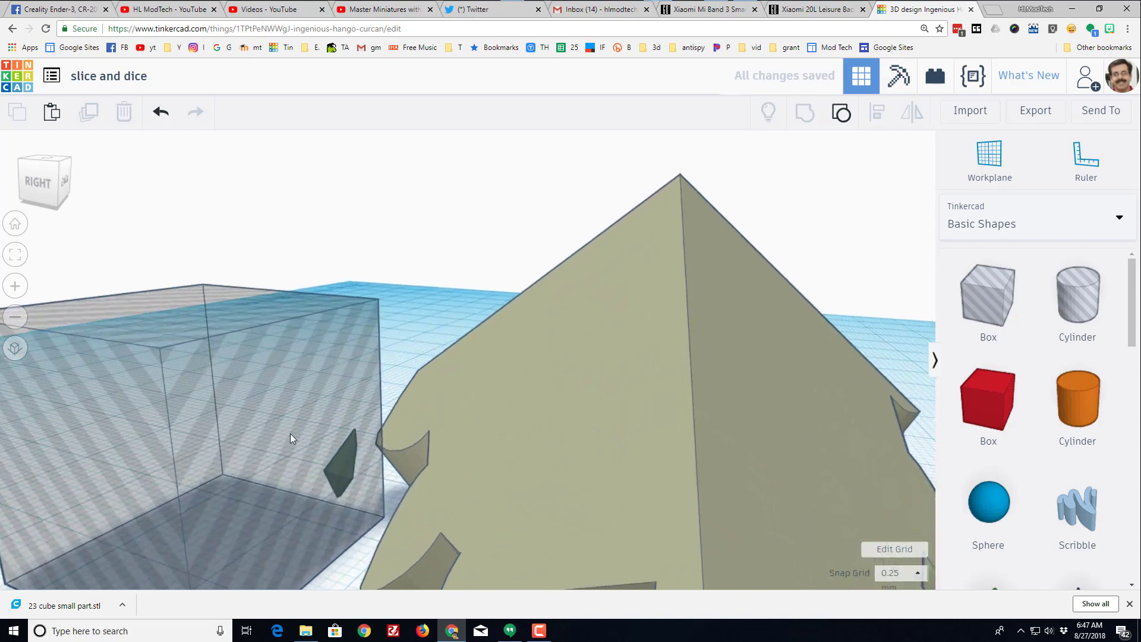
pyautogui.scroll(-5, 290, 438)
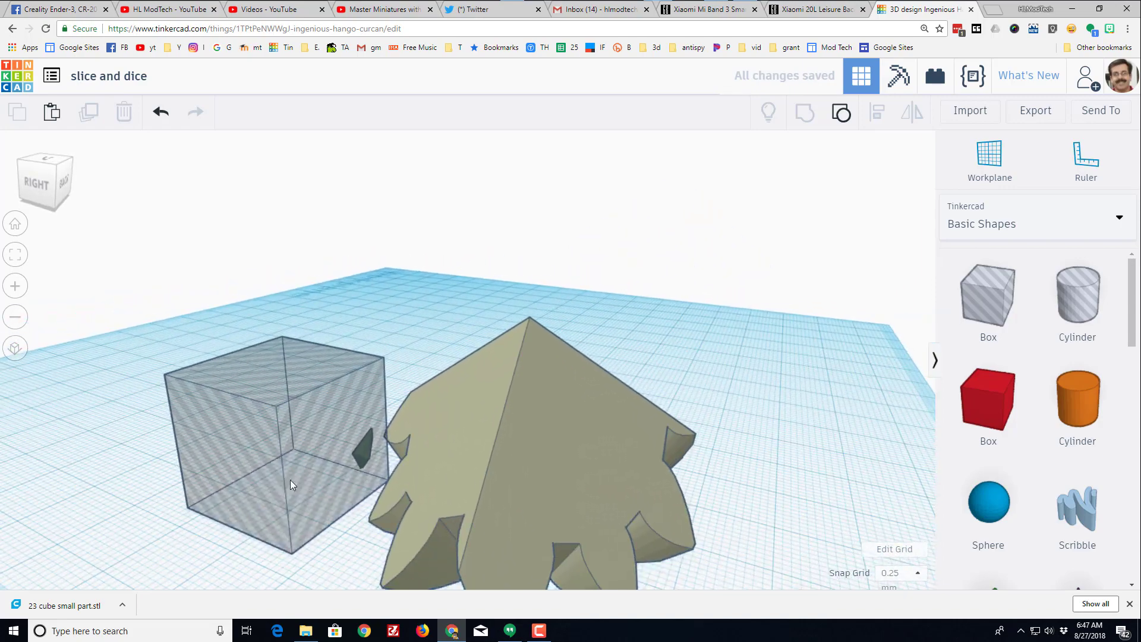
# Step: Rotate the hole box to align with the gear's side and move it so it fully encloses the stray fragment
pyautogui.click(291, 486)
pyautogui.moveTo(361, 523); pyautogui.dragTo(333, 555, button='right')
pyautogui.moveTo(367, 556); pyautogui.dragTo(337, 582)
pyautogui.moveTo(347, 517); pyautogui.dragTo(329, 513)
pyautogui.moveTo(394, 546); pyautogui.dragTo(375, 570)
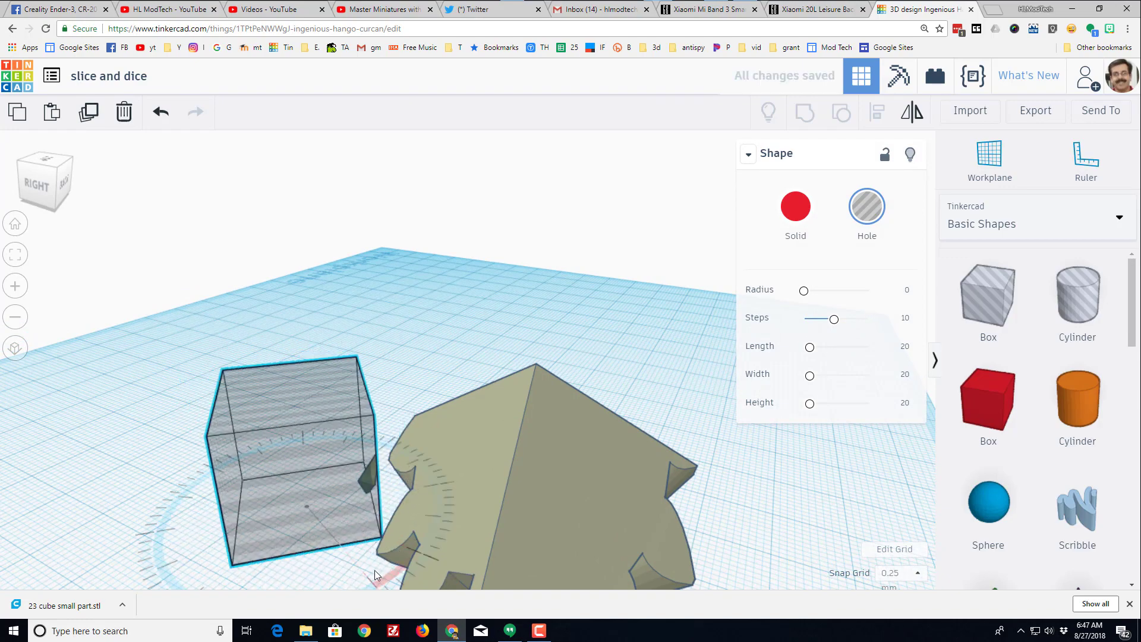
pyautogui.moveTo(337, 502); pyautogui.dragTo(358, 483)
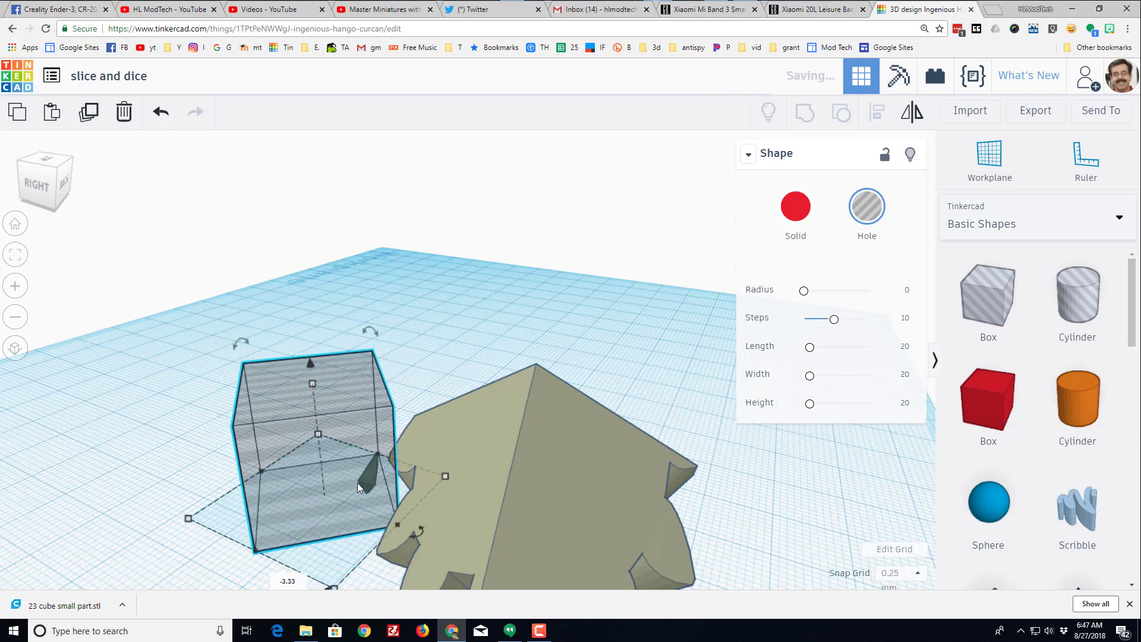
# Step: Group the repositioned hole box with the large gear to cut away the stray fragment
pyautogui.moveTo(525, 559); pyautogui.dragTo(526, 561)
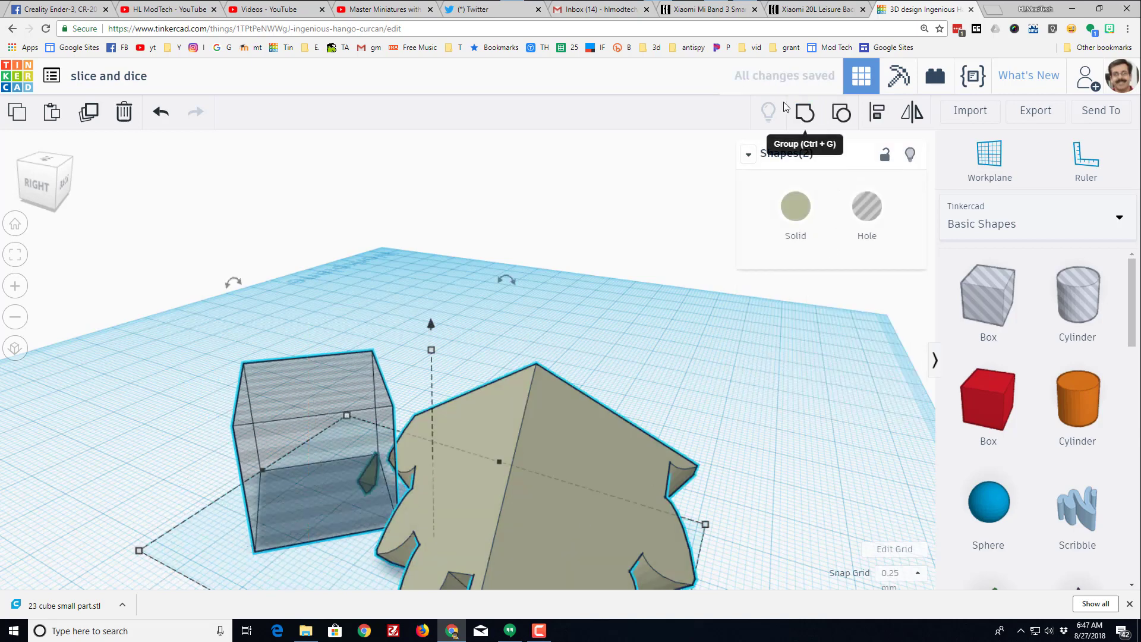
pyautogui.click(792, 128)
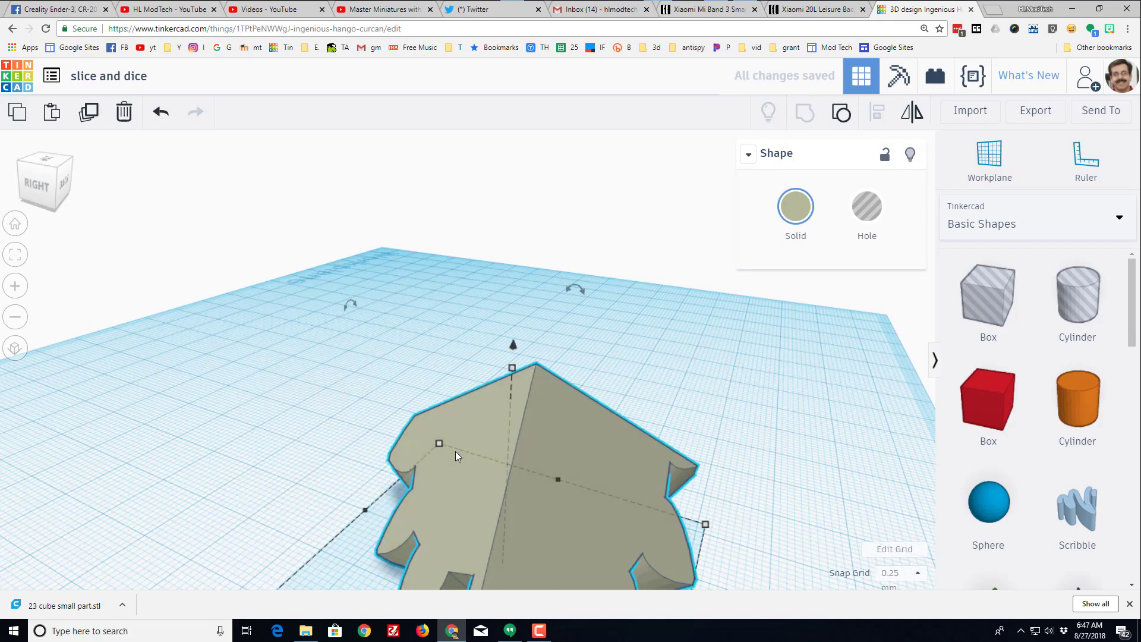
pyautogui.moveTo(455, 451); pyautogui.dragTo(609, 320, button='right')
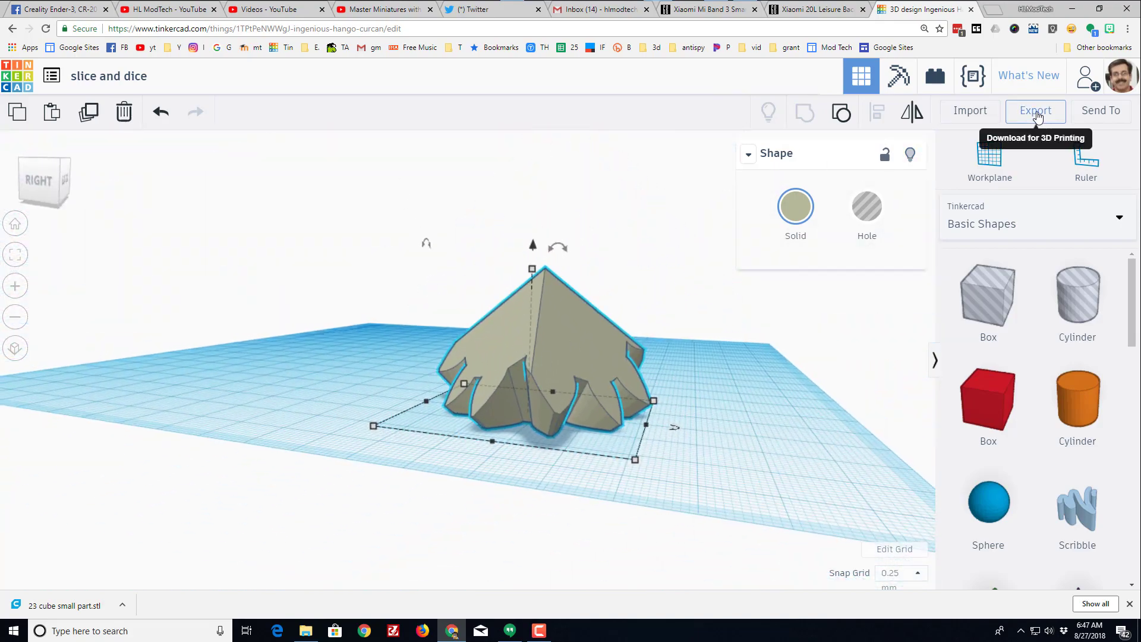
# Step: Export the cleaned large gear as an STL file named "23 cube large part.stl" in the 3dmodeling folder
pyautogui.click(1035, 111)
pyautogui.click(624, 337)
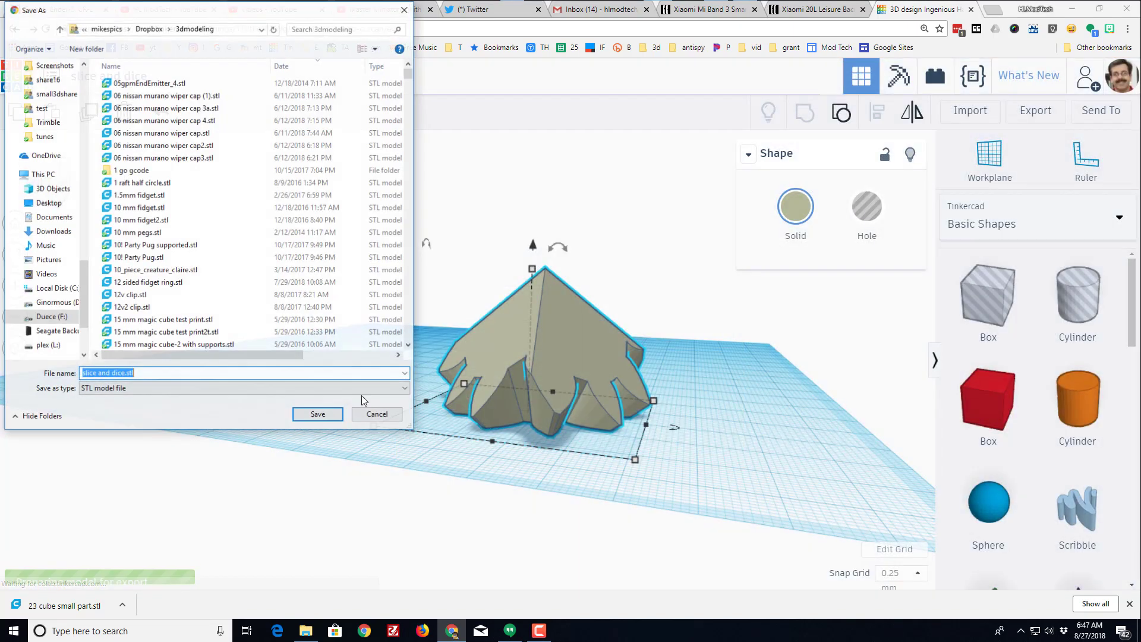
pyautogui.scroll(-4, 140, 342)
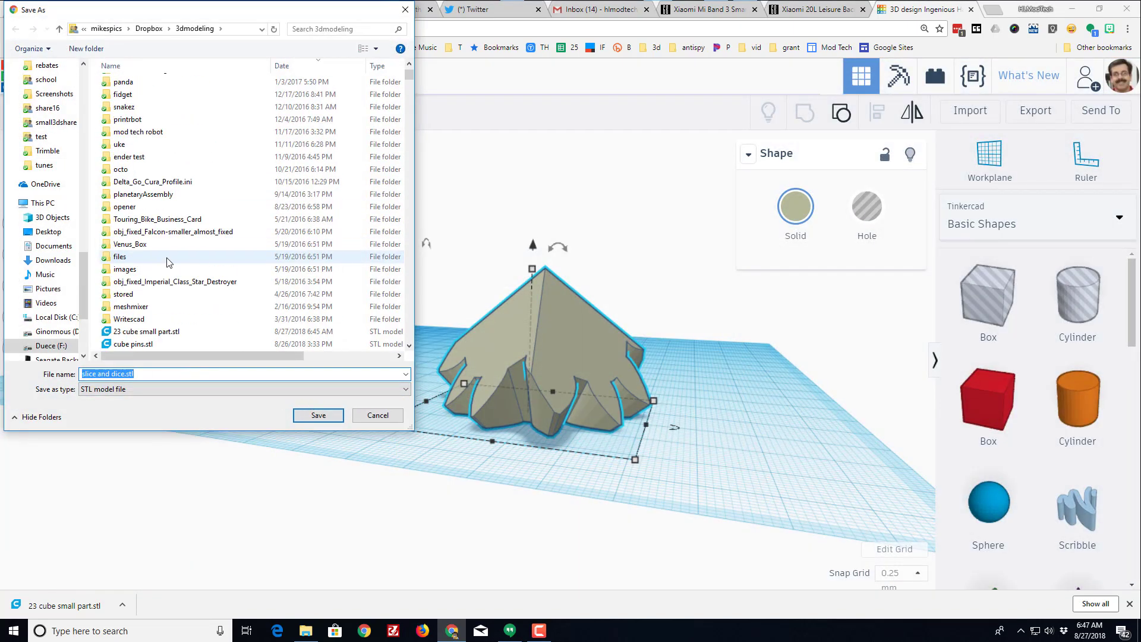
pyautogui.click(155, 335)
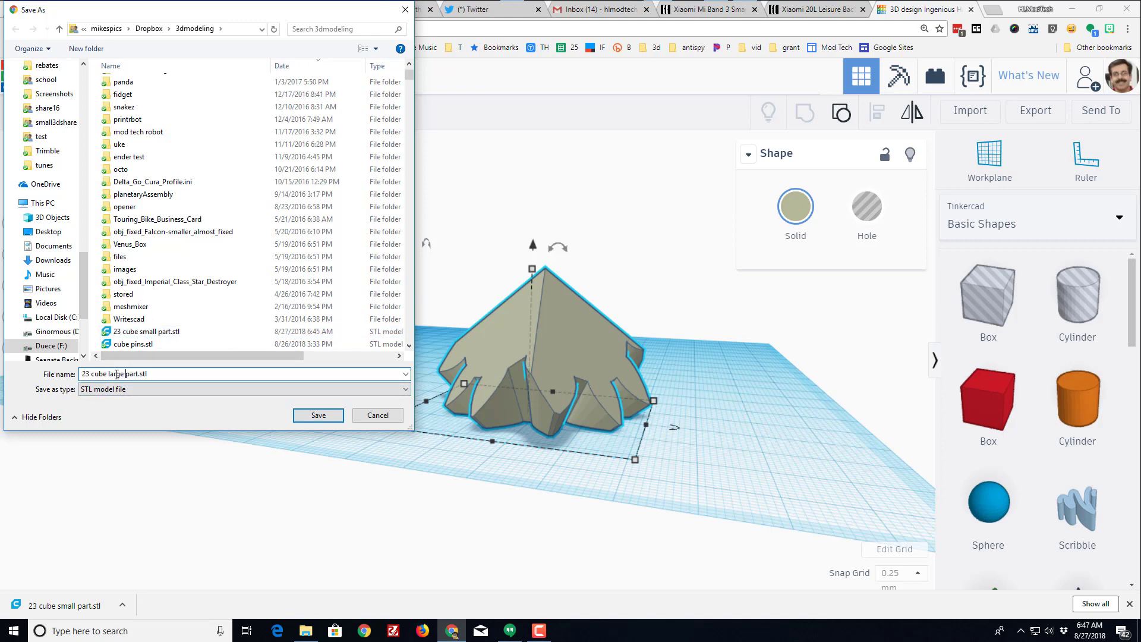
pyautogui.click(314, 415)
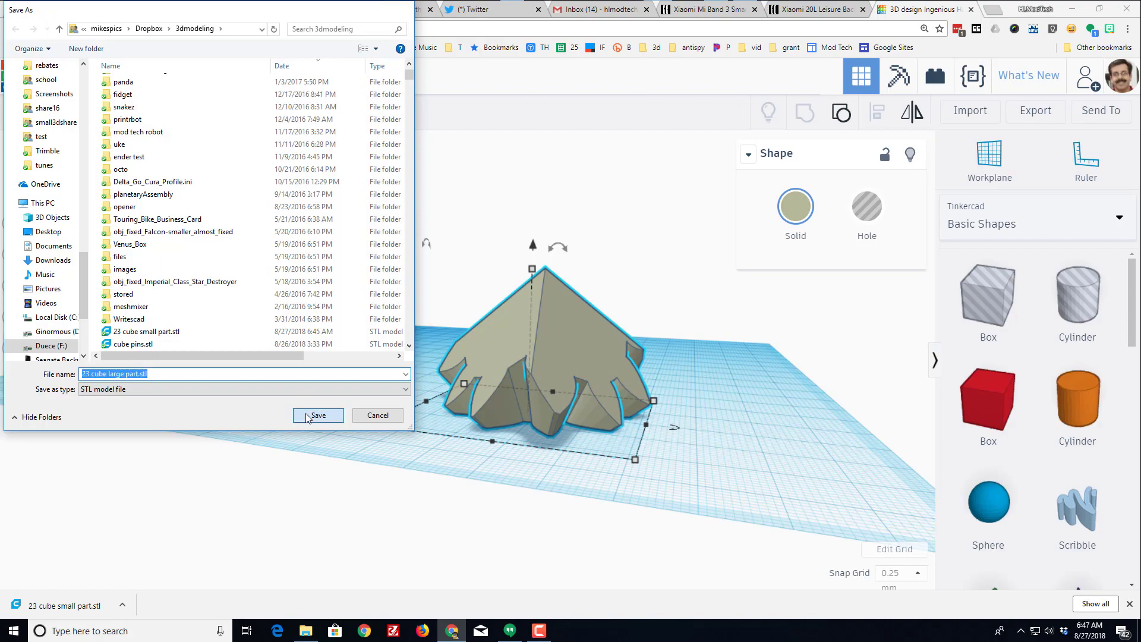
# Step: Ungroup the isolated large gear twice to bring back the full gear model and all the hole boxes
pyautogui.moveTo(440, 245); pyautogui.dragTo(505, 368, button='right')
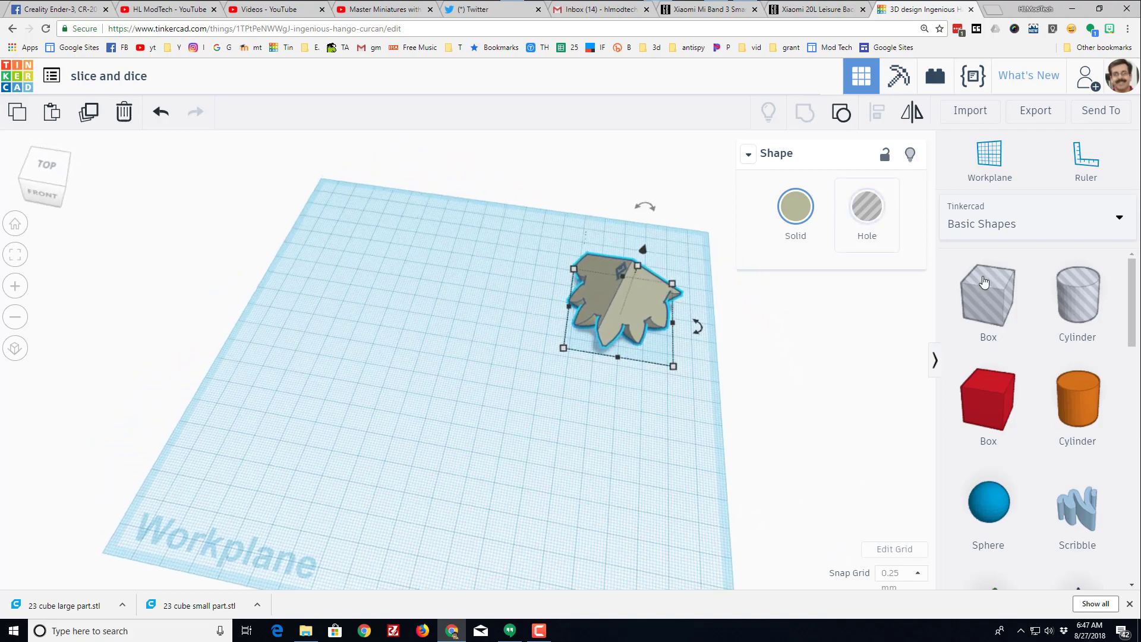
pyautogui.moveTo(324, 351); pyautogui.dragTo(484, 312, button='right')
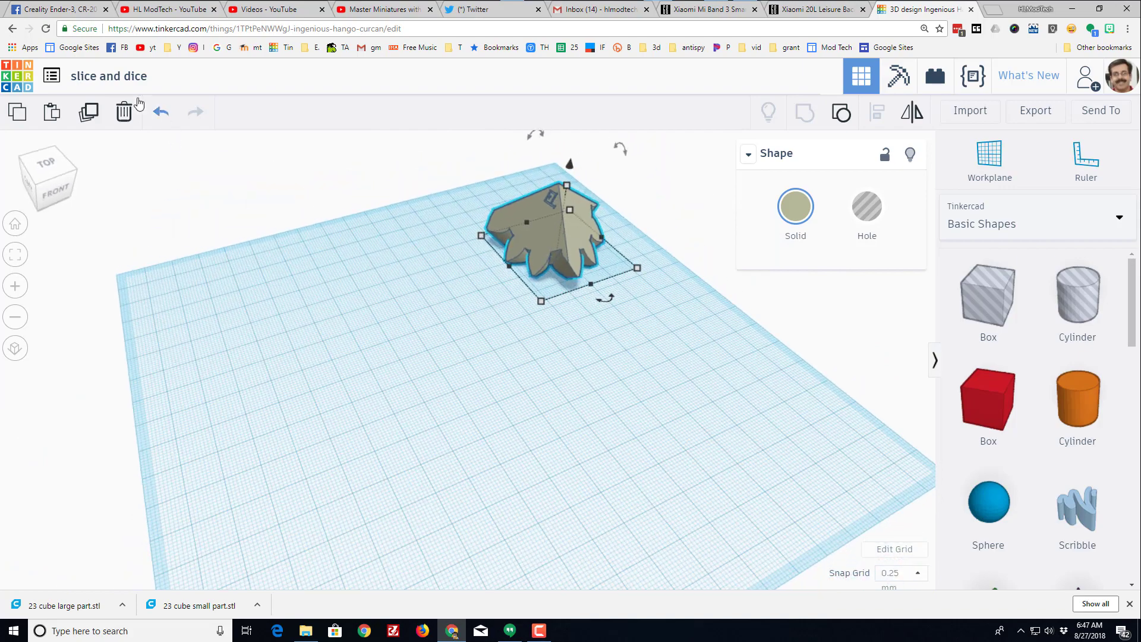
pyautogui.click(840, 113)
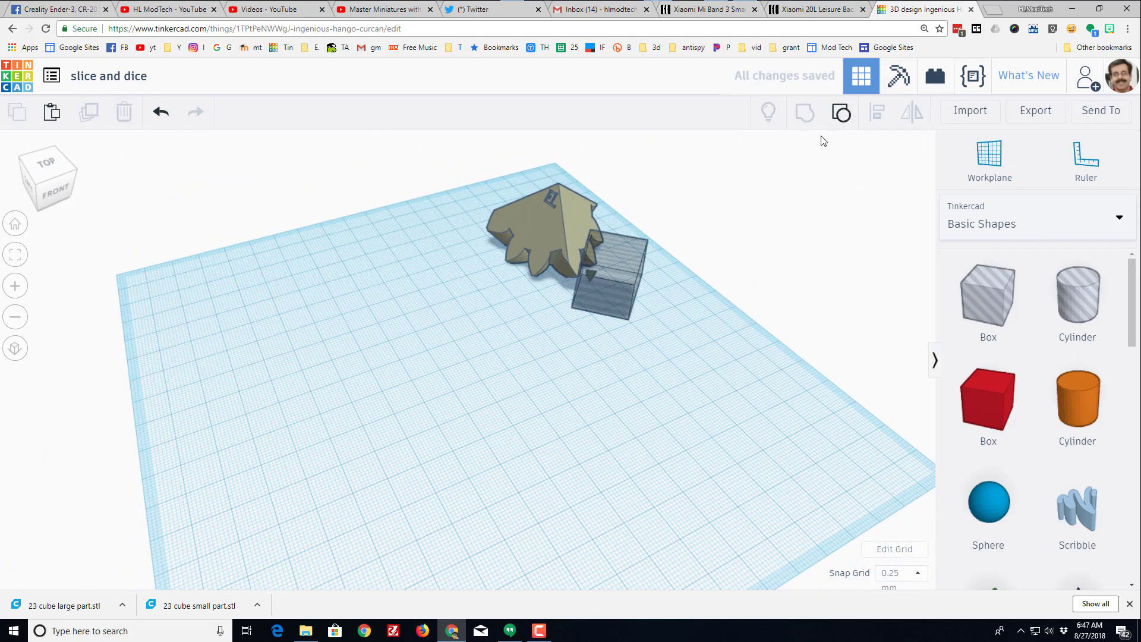
pyautogui.click(569, 209)
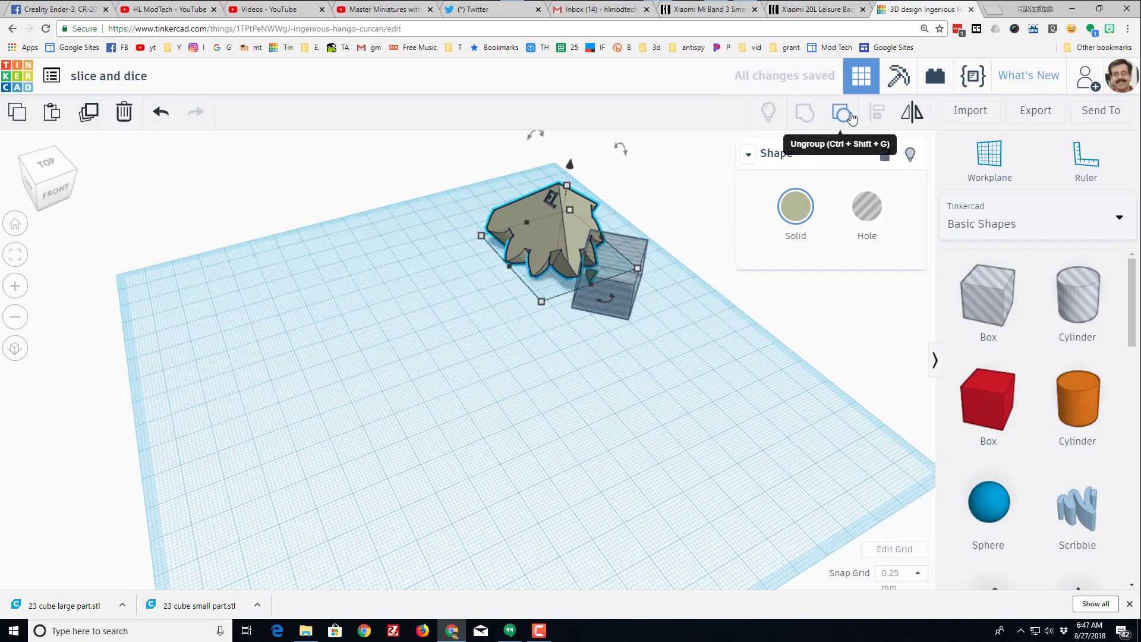
pyautogui.click(837, 117)
# Step: Examine the restored gears, pins and cube body together with the surrounding hole boxes from several angles
pyautogui.moveTo(639, 378); pyautogui.dragTo(539, 321, button='right')
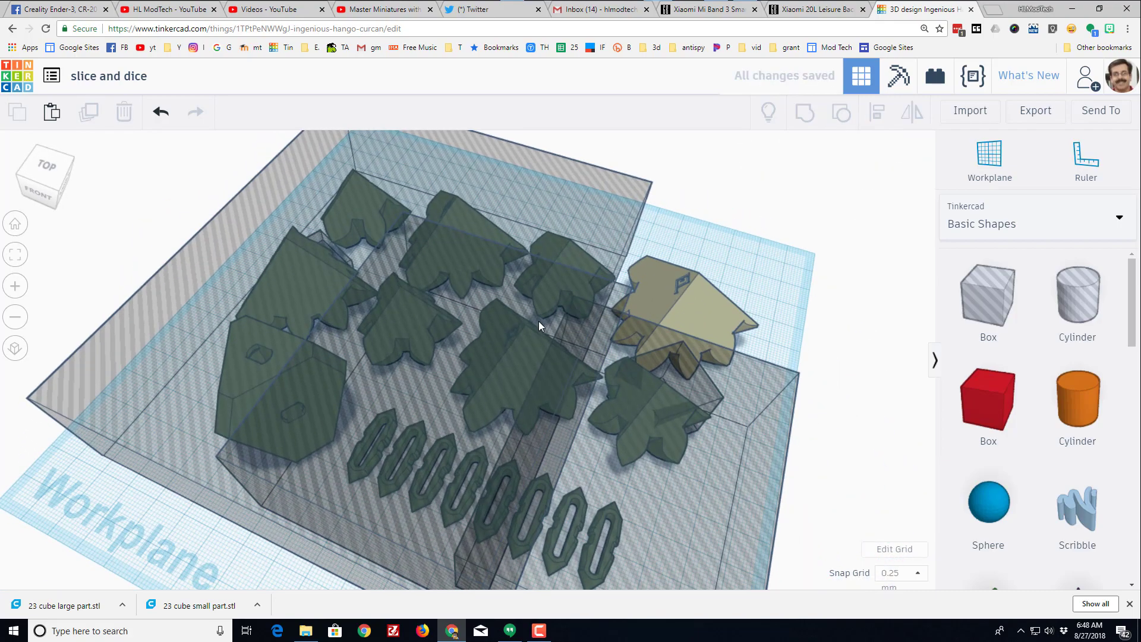
pyautogui.moveTo(226, 410); pyautogui.dragTo(366, 354, button='right')
pyautogui.scroll(-2, 340, 412)
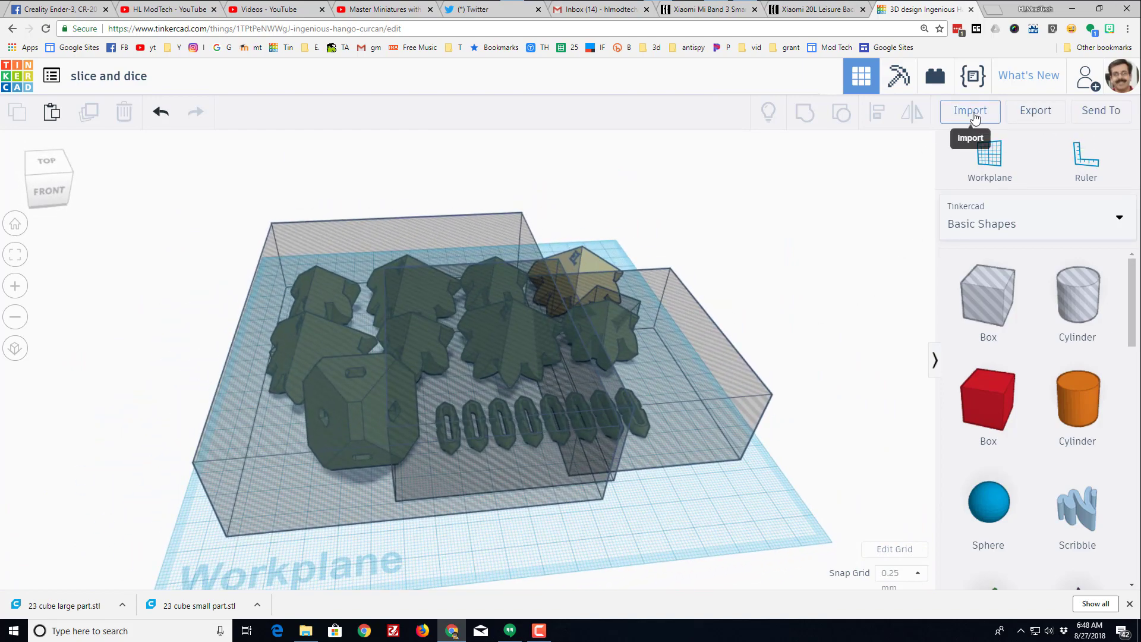
pyautogui.moveTo(594, 339); pyautogui.dragTo(560, 384, button='right')
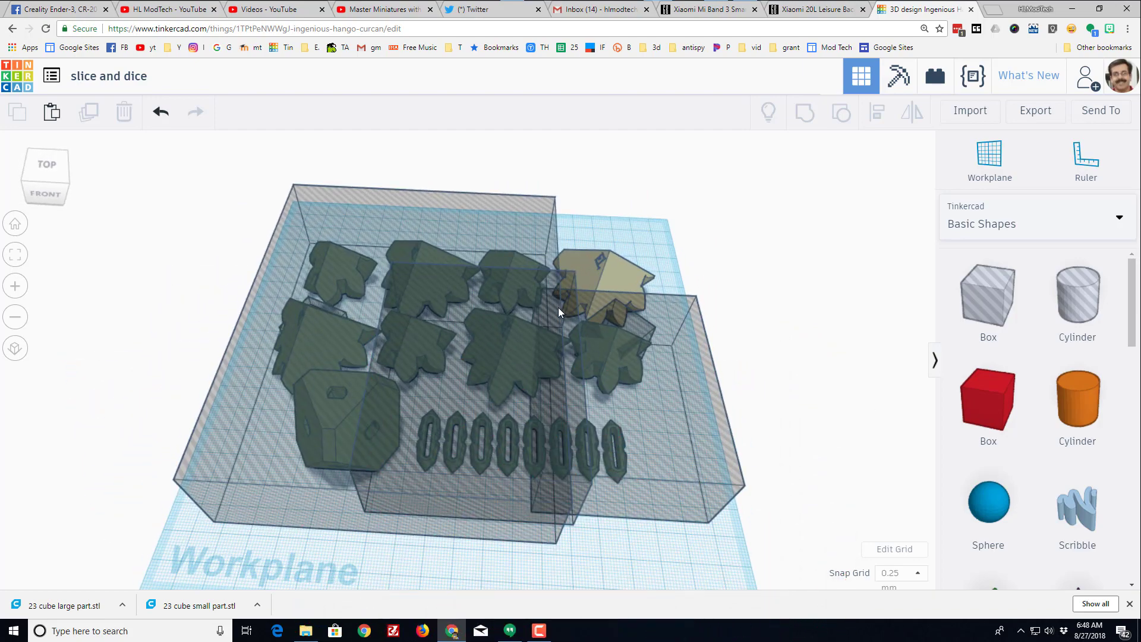
pyautogui.moveTo(374, 329); pyautogui.dragTo(375, 357, button='right')
pyautogui.scroll(5, 366, 367)
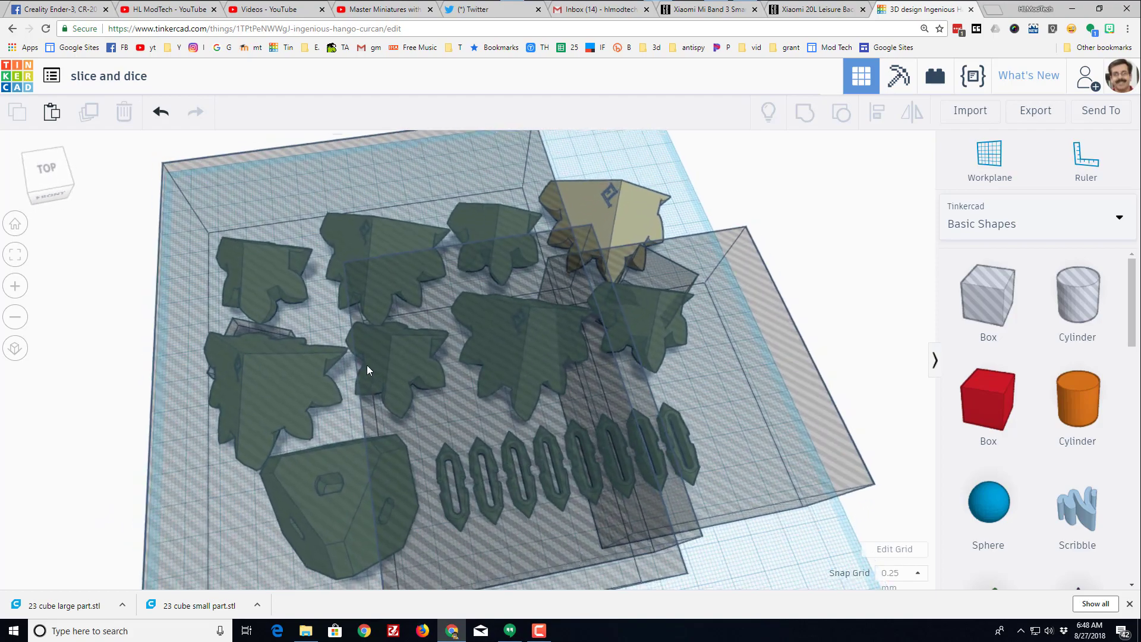
pyautogui.scroll(-5, 368, 369)
pyautogui.moveTo(509, 375); pyautogui.dragTo(516, 344, button='right')
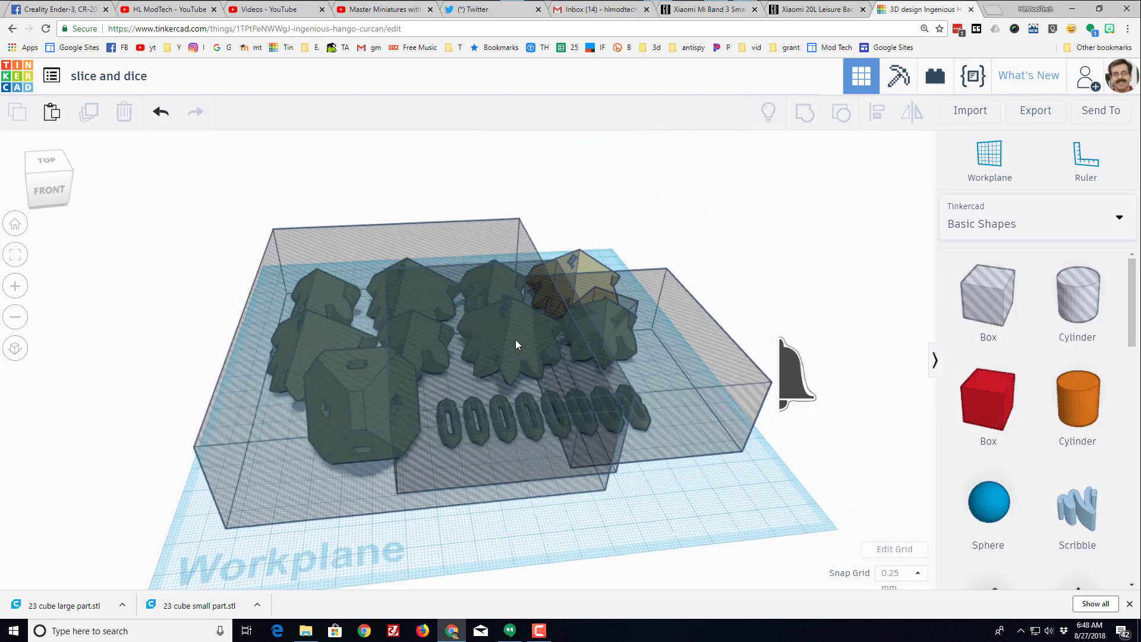